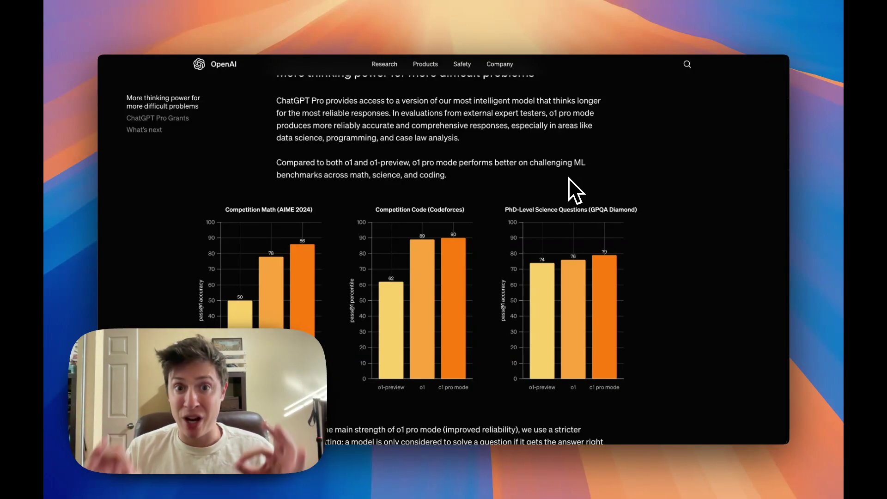
Step: Scroll down through the o1 pro mode announcement page and its benchmark charts
{"action": "scroll", "coordinate": [554, 175], "scroll_direction": "down", "scroll_amount": 2}
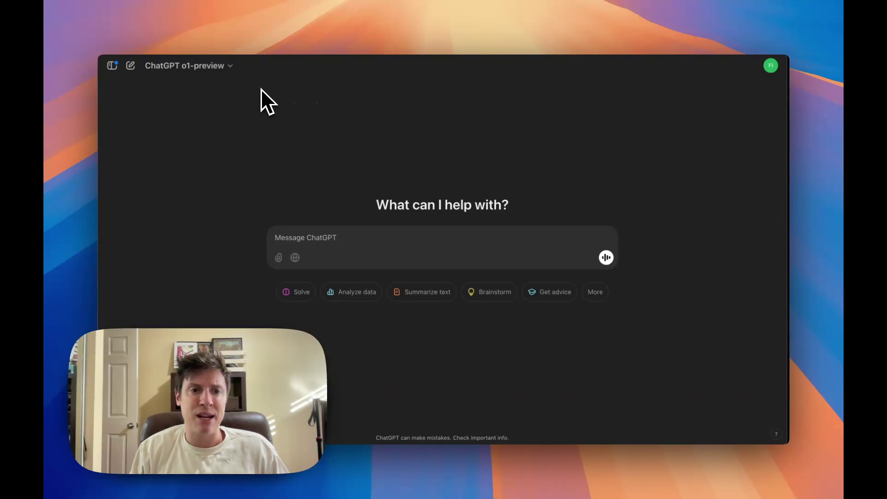
Step: Switch the new chat's model from o1-preview to o1 and place the cursor in the message box
{"action": "left_click", "coordinate": [202, 70]}
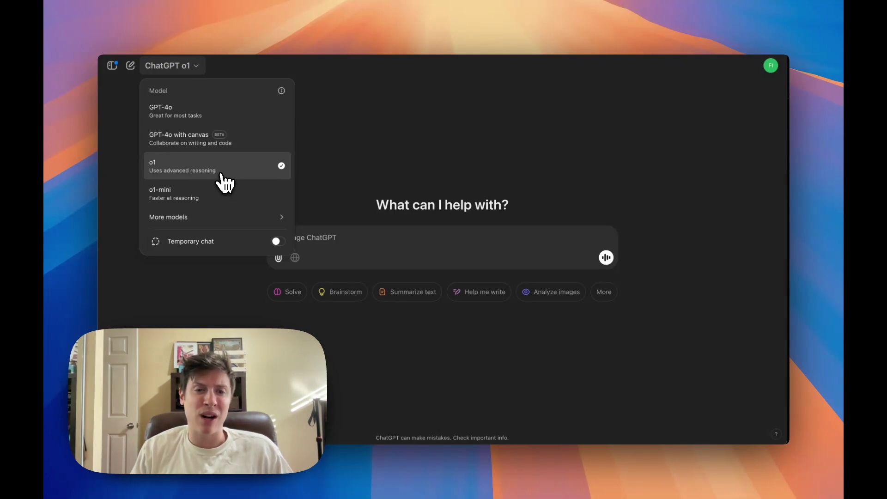
{"action": "left_click", "coordinate": [223, 173]}
{"action": "left_click", "coordinate": [358, 236]}
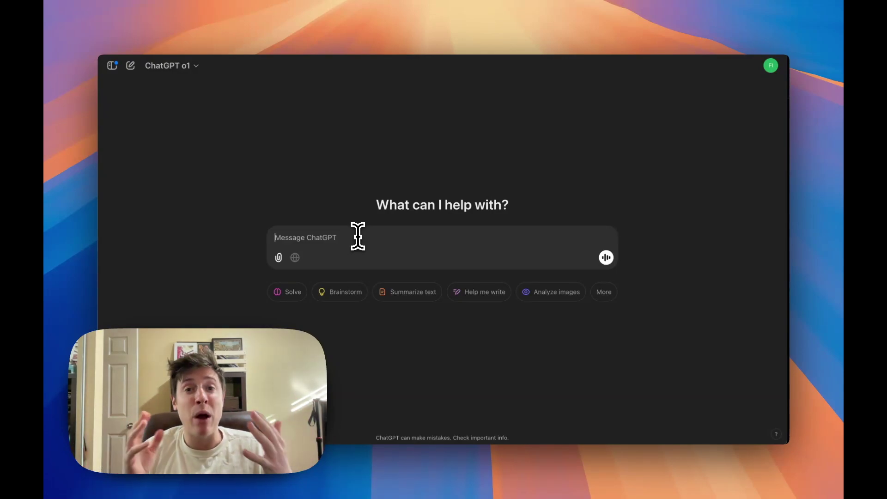
Step: Paste the Mario-style Pygame platformer prompt into the message box and review it
{"action": "key", "text": "super+v"}
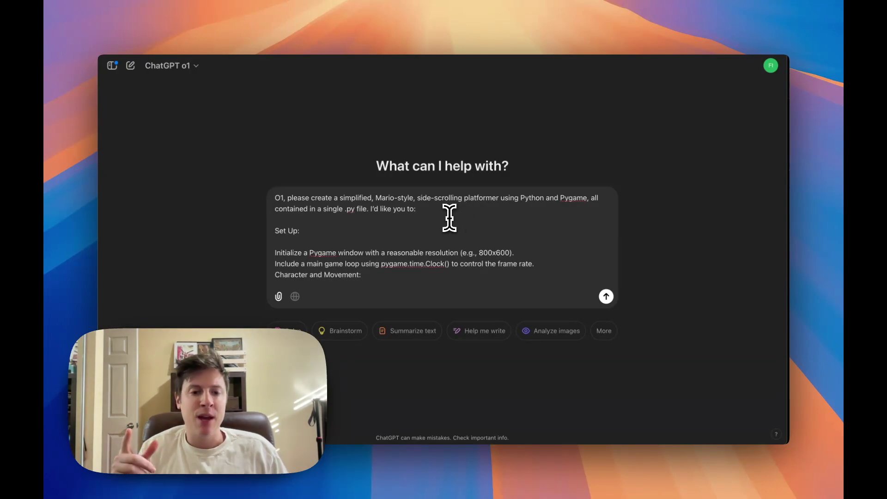
{"action": "scroll", "coordinate": [450, 217], "scroll_direction": "down", "scroll_amount": 15}
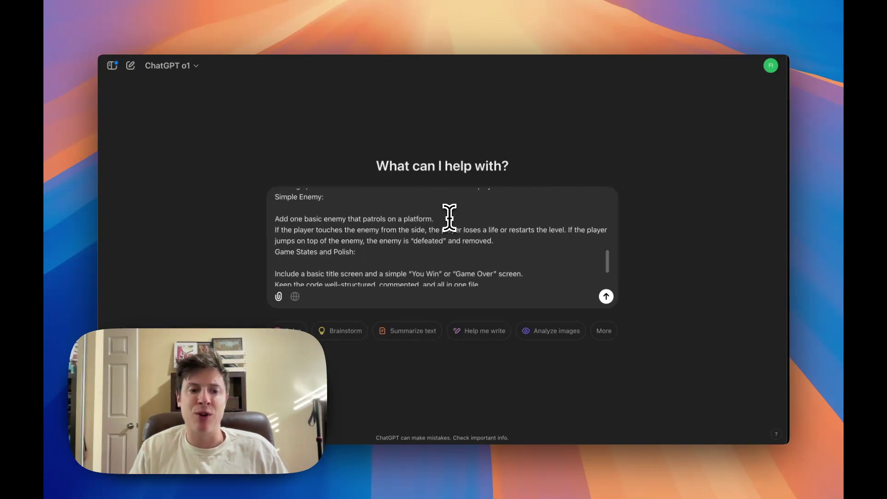
{"action": "scroll", "coordinate": [449, 218], "scroll_direction": "up", "scroll_amount": 15}
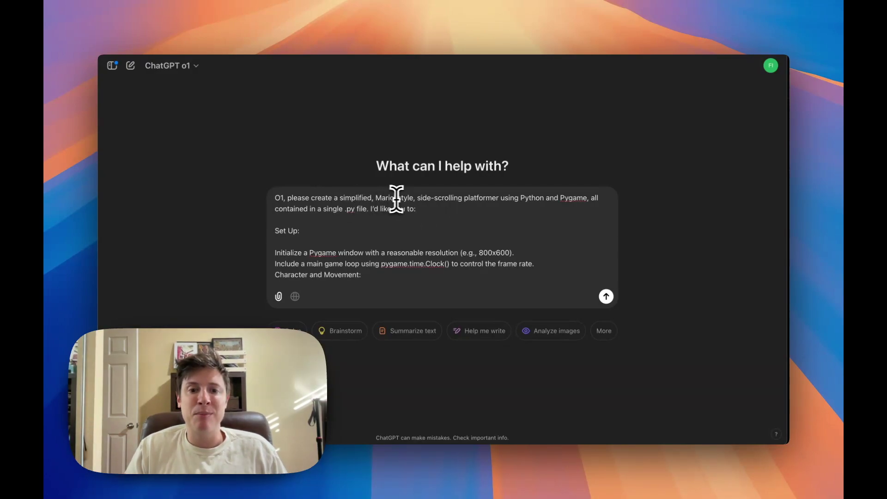
{"action": "scroll", "coordinate": [464, 211], "scroll_direction": "down", "scroll_amount": 2}
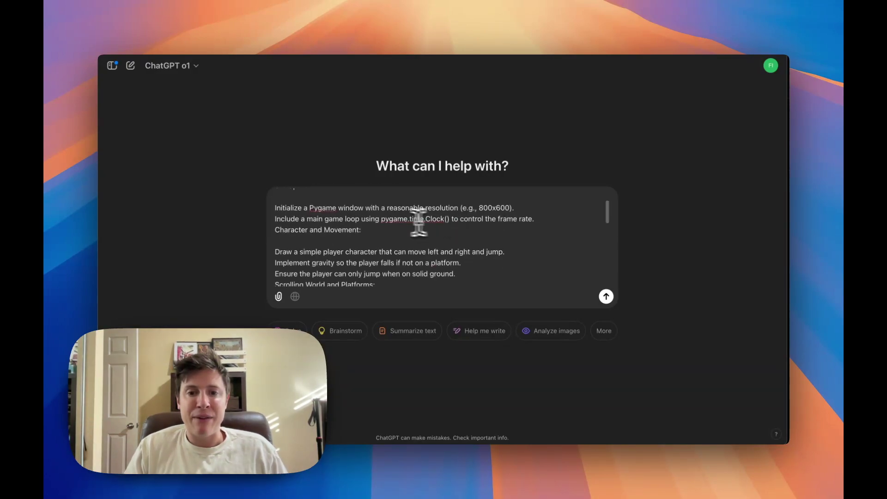
{"action": "scroll", "coordinate": [366, 212], "scroll_direction": "up", "scroll_amount": 1}
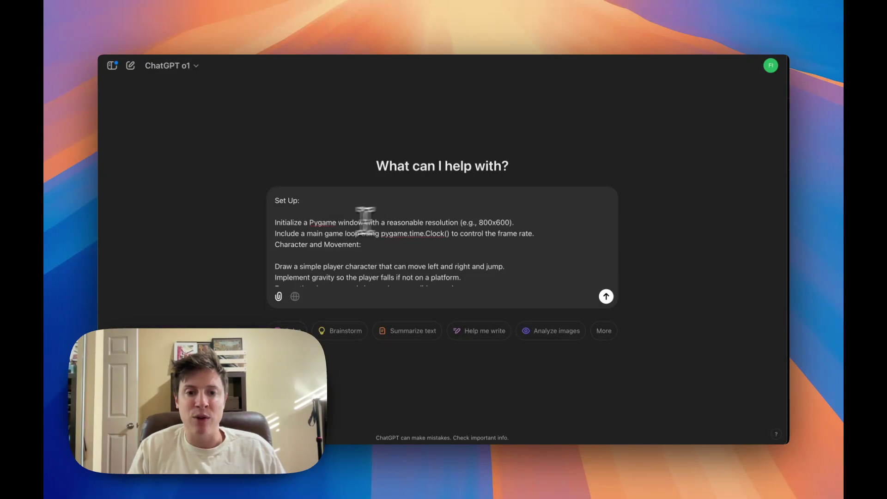
{"action": "scroll", "coordinate": [411, 222], "scroll_direction": "down", "scroll_amount": 3}
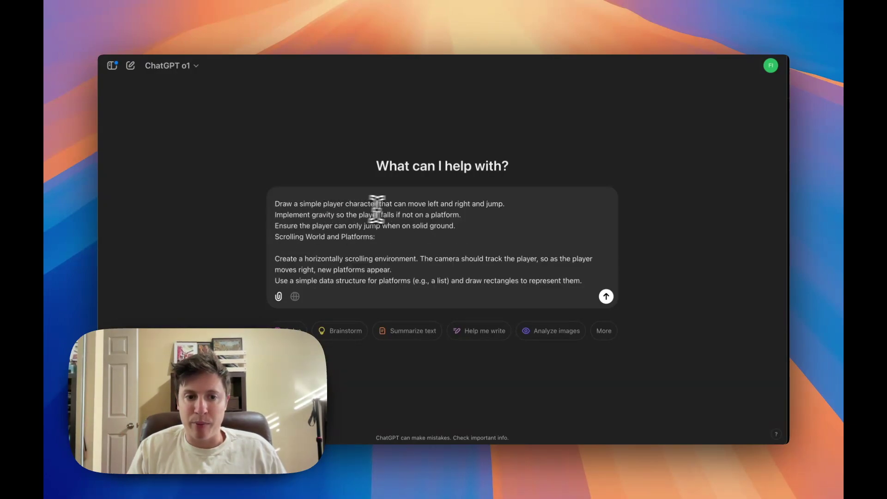
{"action": "scroll", "coordinate": [406, 211], "scroll_direction": "down", "scroll_amount": 3}
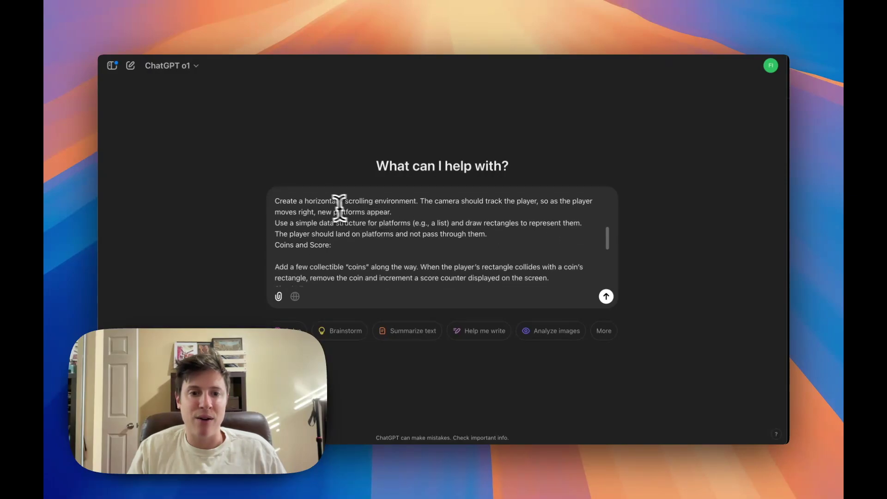
{"action": "scroll", "coordinate": [436, 206], "scroll_direction": "down", "scroll_amount": 2}
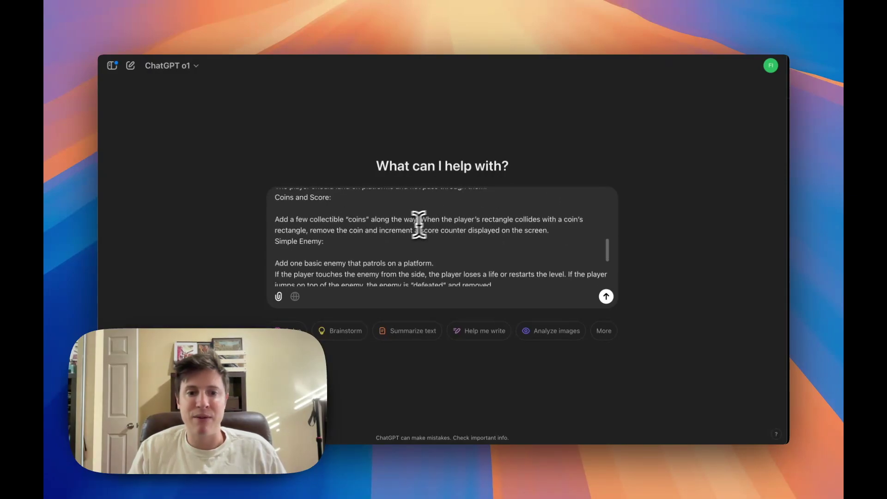
{"action": "scroll", "coordinate": [367, 222], "scroll_direction": "down", "scroll_amount": 4}
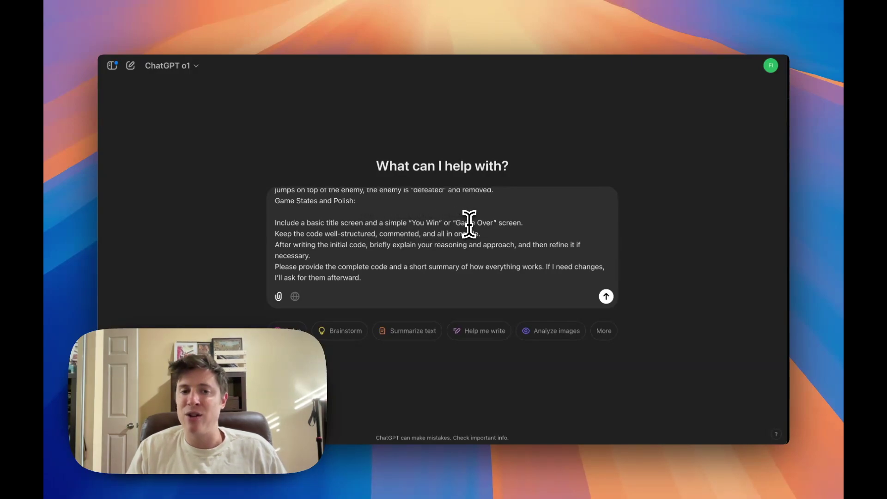
{"action": "scroll", "coordinate": [416, 248], "scroll_direction": "up", "scroll_amount": 12}
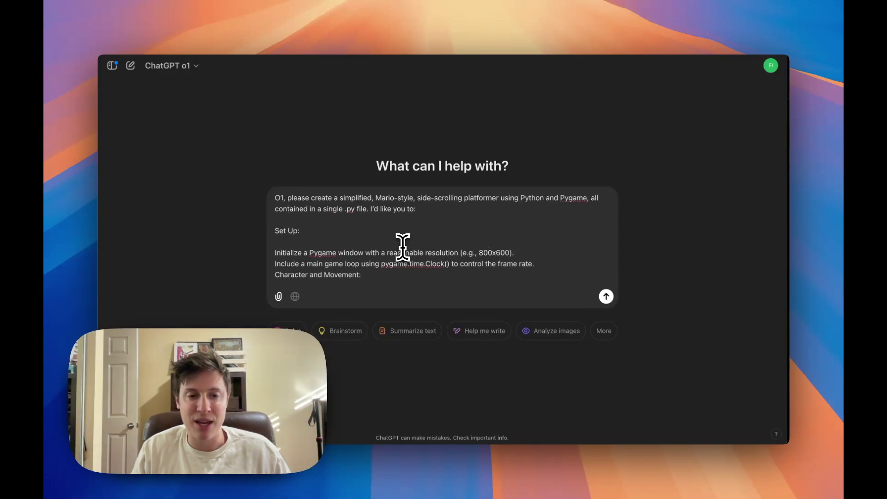
{"action": "left_click", "coordinate": [407, 238]}
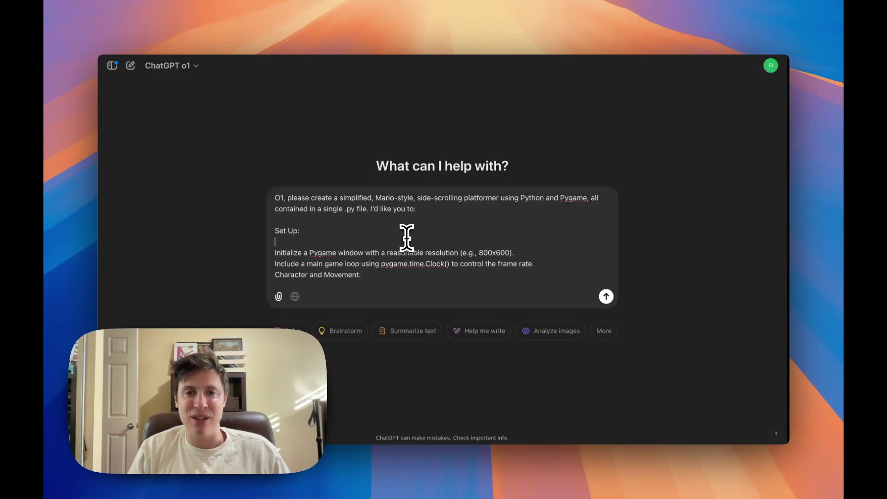
{"action": "key", "text": "Return"}
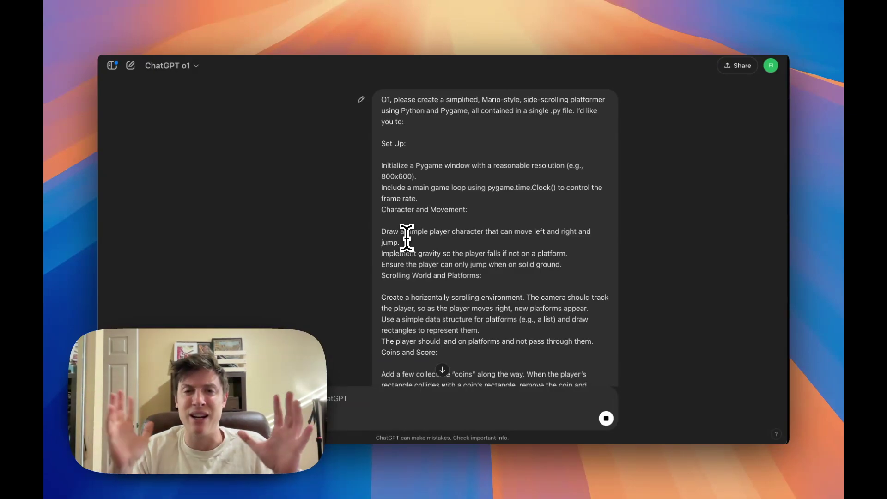
{"action": "scroll", "coordinate": [658, 181], "scroll_direction": "down", "scroll_amount": 10}
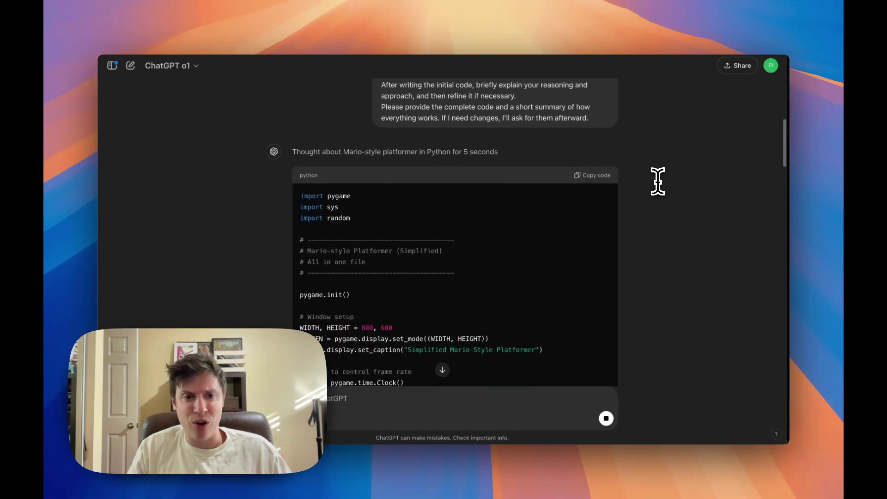
{"action": "scroll", "coordinate": [658, 181], "scroll_direction": "down", "scroll_amount": 2}
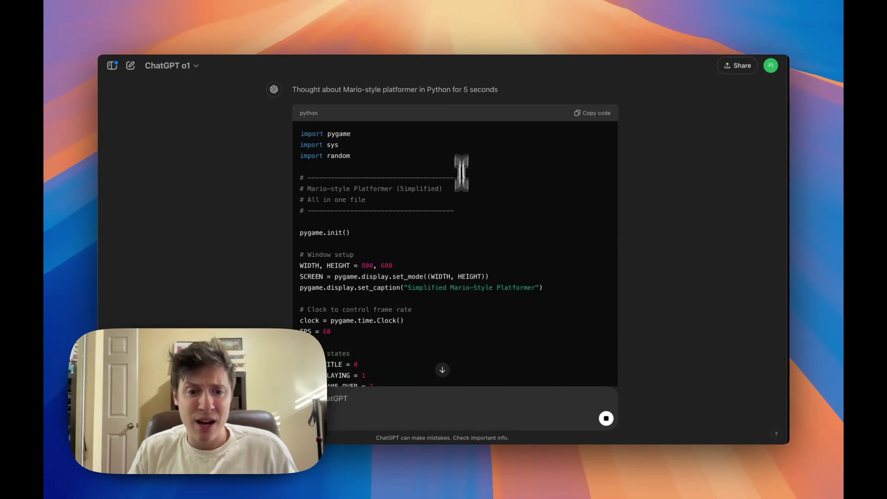
{"action": "scroll", "coordinate": [394, 180], "scroll_direction": "down", "scroll_amount": 10}
{"action": "scroll", "coordinate": [395, 183], "scroll_direction": "down", "scroll_amount": 5}
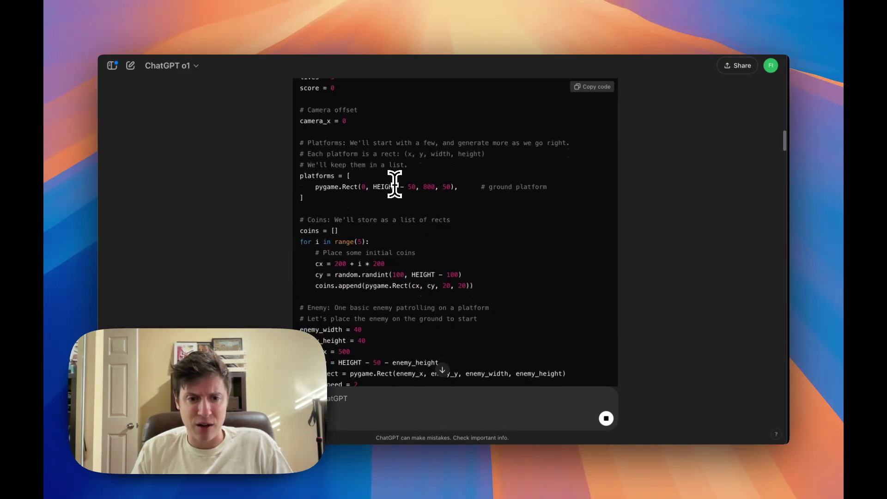
{"action": "scroll", "coordinate": [393, 222], "scroll_direction": "down", "scroll_amount": 3}
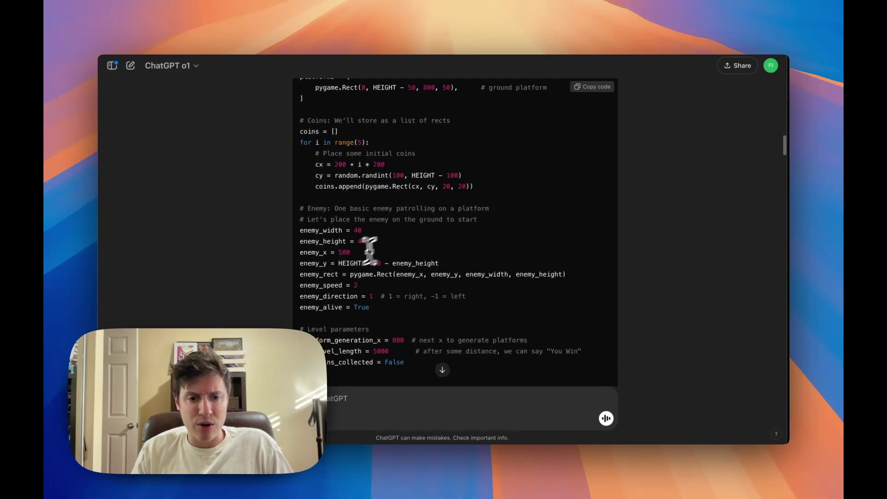
{"action": "scroll", "coordinate": [346, 222], "scroll_direction": "up", "scroll_amount": 2}
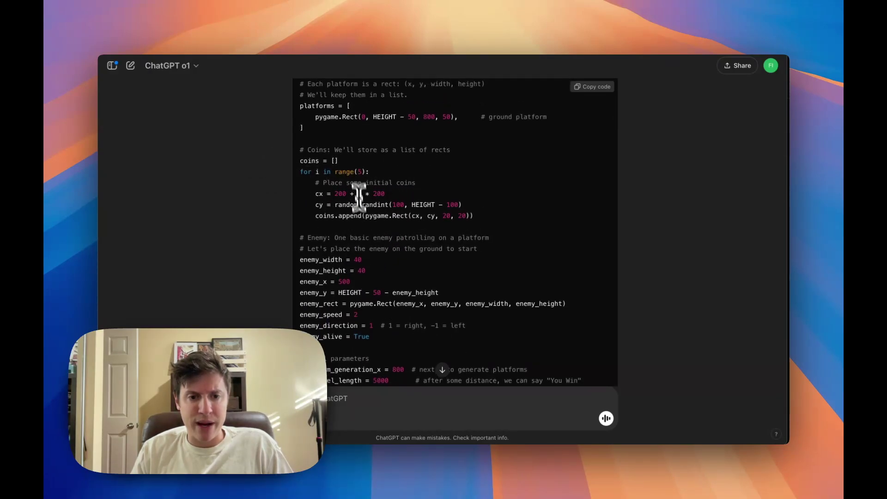
{"action": "scroll", "coordinate": [392, 207], "scroll_direction": "down", "scroll_amount": 3}
{"action": "scroll", "coordinate": [396, 231], "scroll_direction": "down", "scroll_amount": 6}
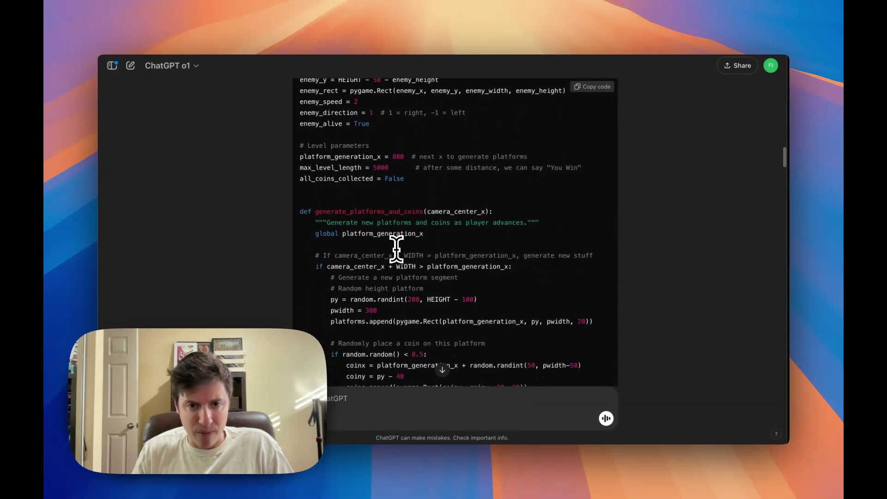
{"action": "scroll", "coordinate": [511, 207], "scroll_direction": "down", "scroll_amount": 10}
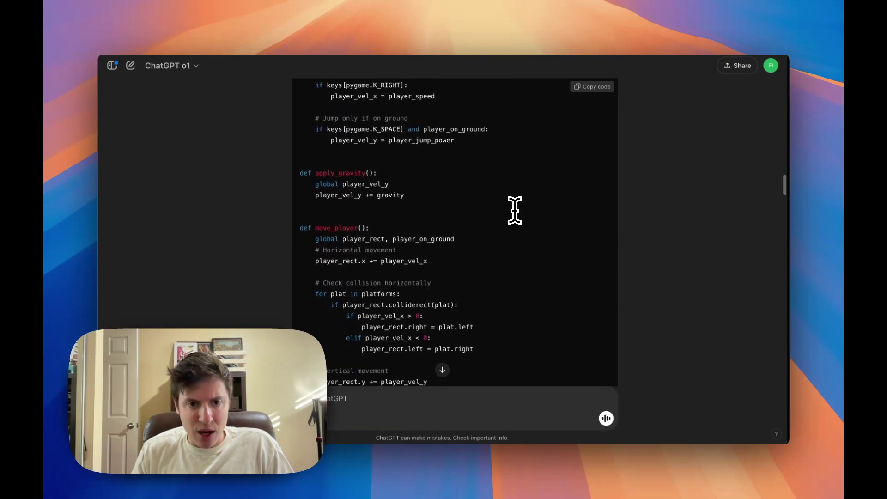
{"action": "scroll", "coordinate": [396, 224], "scroll_direction": "down", "scroll_amount": 10}
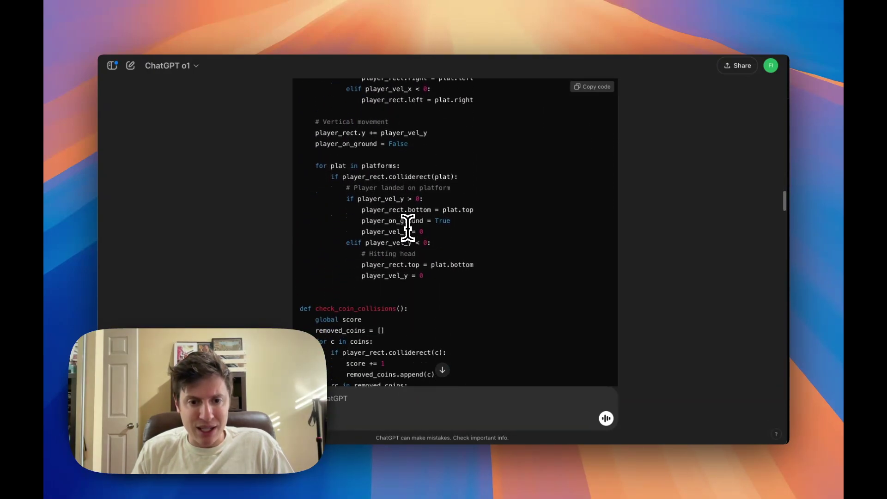
{"action": "scroll", "coordinate": [407, 226], "scroll_direction": "down", "scroll_amount": 12}
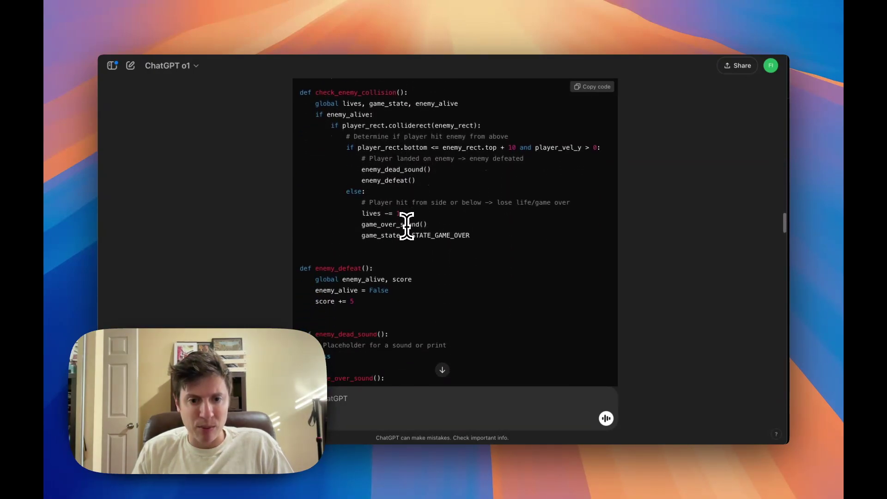
{"action": "scroll", "coordinate": [407, 227], "scroll_direction": "down", "scroll_amount": 6}
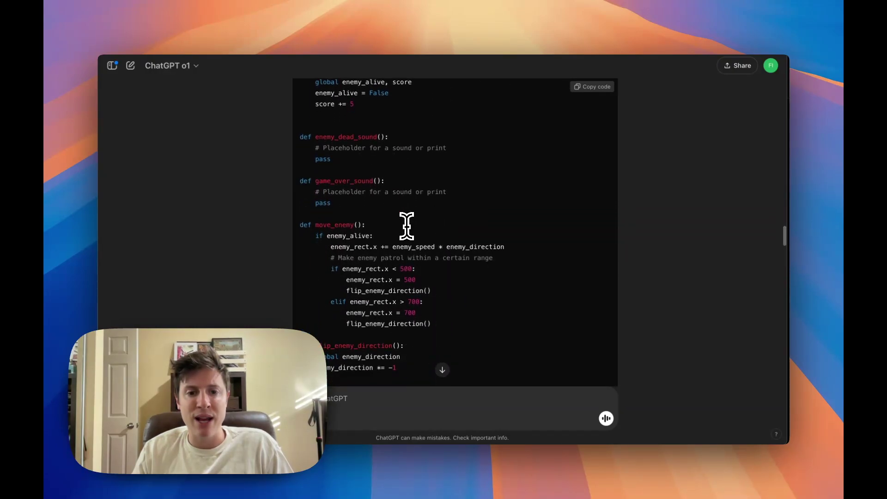
{"action": "scroll", "coordinate": [407, 226], "scroll_direction": "down", "scroll_amount": 9}
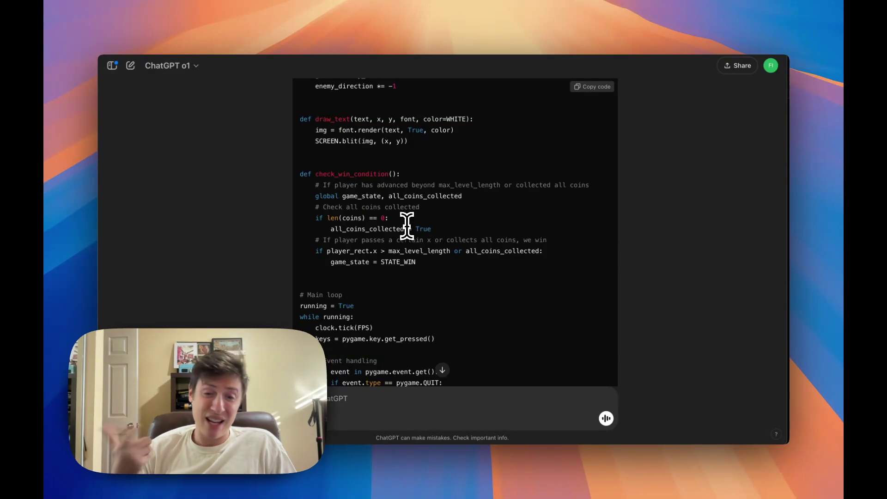
{"action": "scroll", "coordinate": [407, 226], "scroll_direction": "down", "scroll_amount": 20}
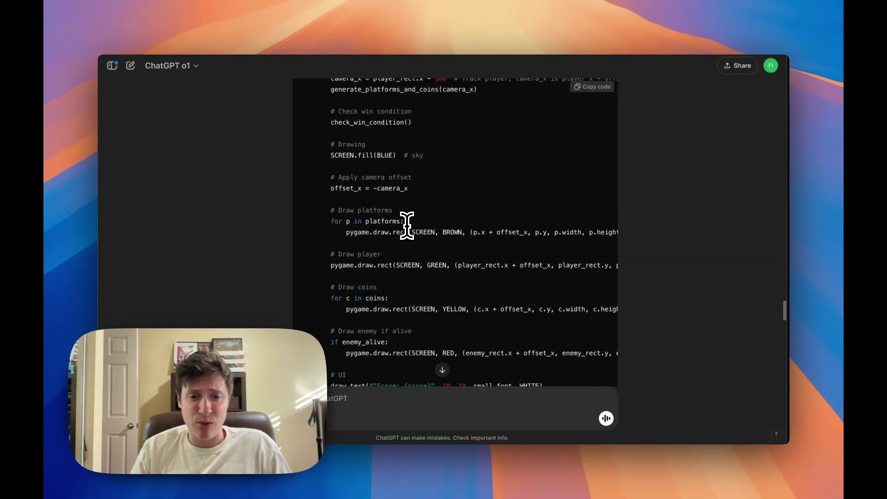
{"action": "scroll", "coordinate": [409, 224], "scroll_direction": "up", "scroll_amount": 8}
{"action": "scroll", "coordinate": [409, 224], "scroll_direction": "down", "scroll_amount": 10}
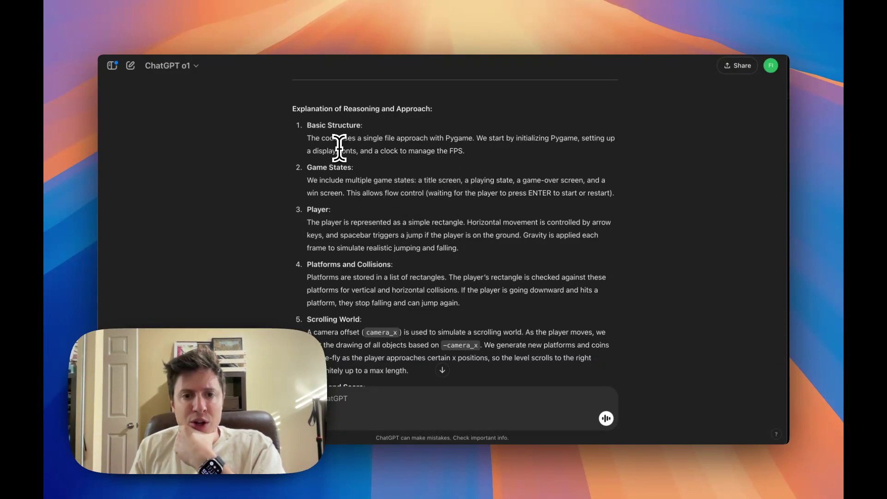
{"action": "scroll", "coordinate": [455, 142], "scroll_direction": "down", "scroll_amount": 1}
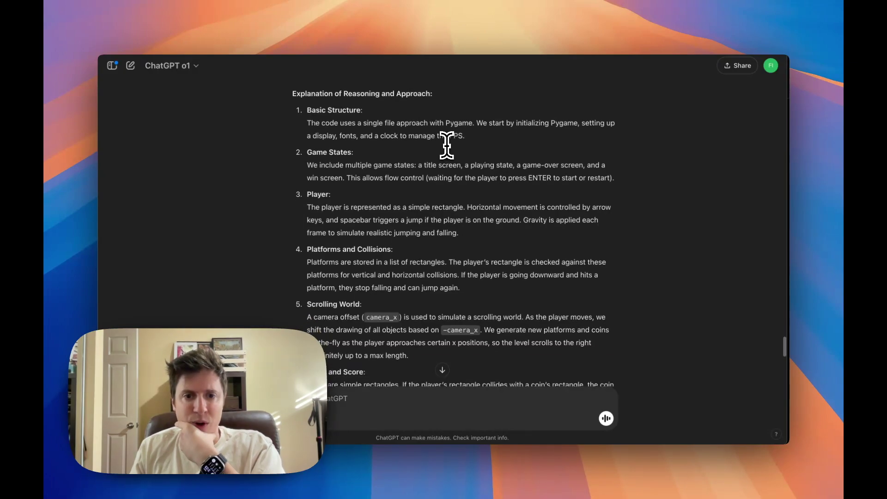
{"action": "scroll", "coordinate": [380, 167], "scroll_direction": "down", "scroll_amount": 8}
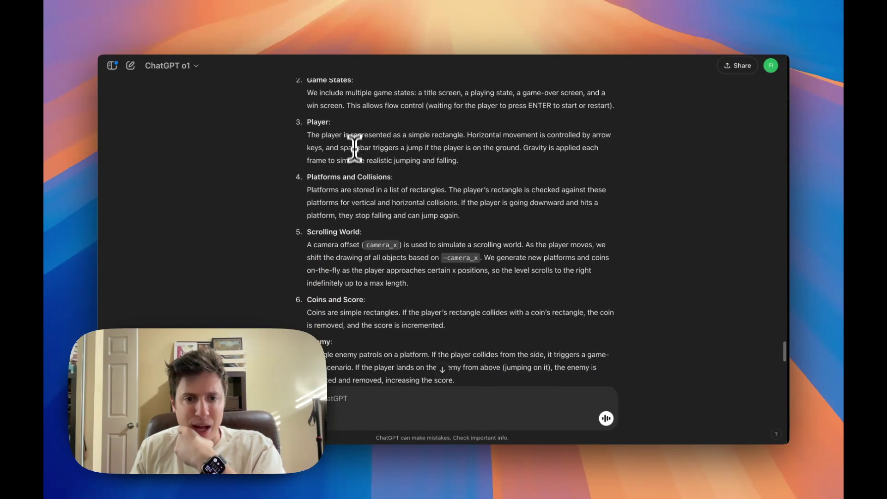
{"action": "scroll", "coordinate": [349, 167], "scroll_direction": "down", "scroll_amount": 3}
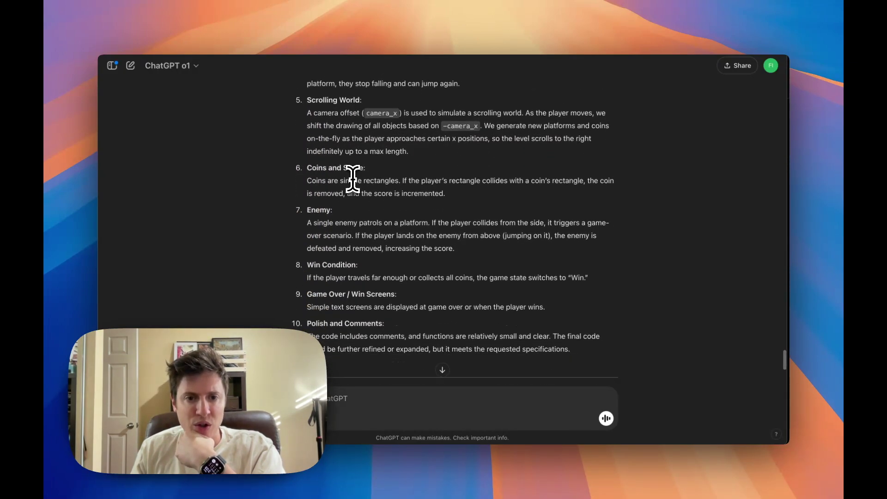
{"action": "scroll", "coordinate": [352, 231], "scroll_direction": "down", "scroll_amount": 4}
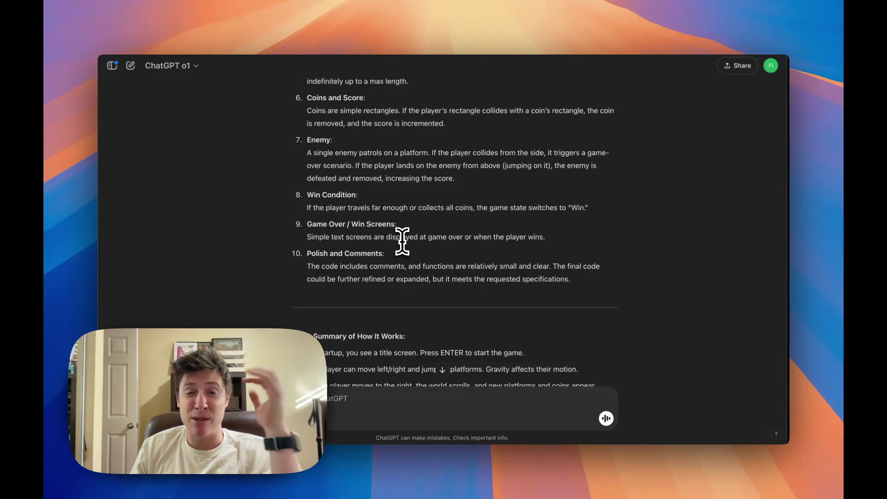
{"action": "scroll", "coordinate": [402, 242], "scroll_direction": "down", "scroll_amount": 5}
{"action": "scroll", "coordinate": [402, 240], "scroll_direction": "down", "scroll_amount": 3}
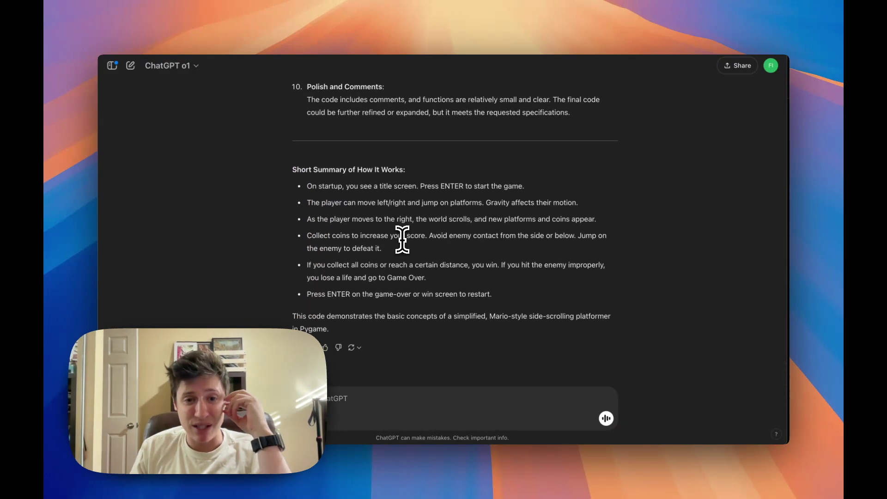
{"action": "scroll", "coordinate": [411, 185], "scroll_direction": "up", "scroll_amount": 7}
{"action": "scroll", "coordinate": [417, 146], "scroll_direction": "up", "scroll_amount": 10}
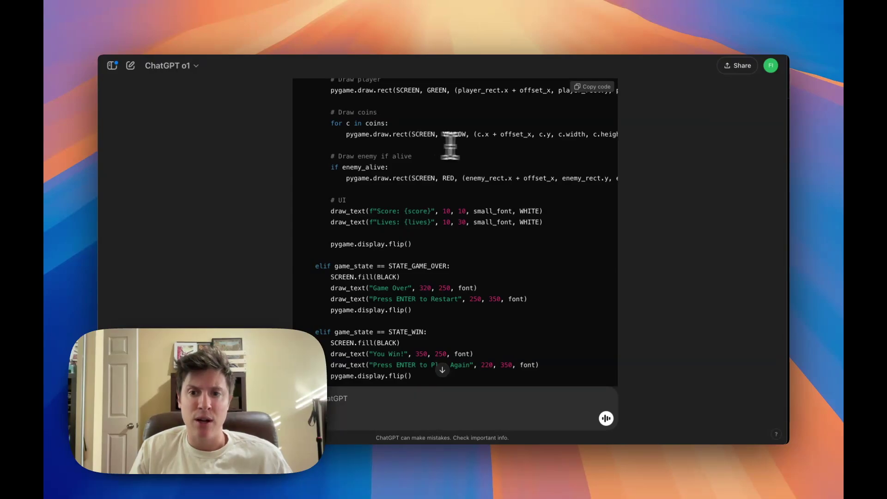
Step: Copy the game code from ChatGPT and create a new file mario.py in Cursor's o1mario project
{"action": "left_click", "coordinate": [593, 87]}
{"action": "key", "text": "super+Tab"}
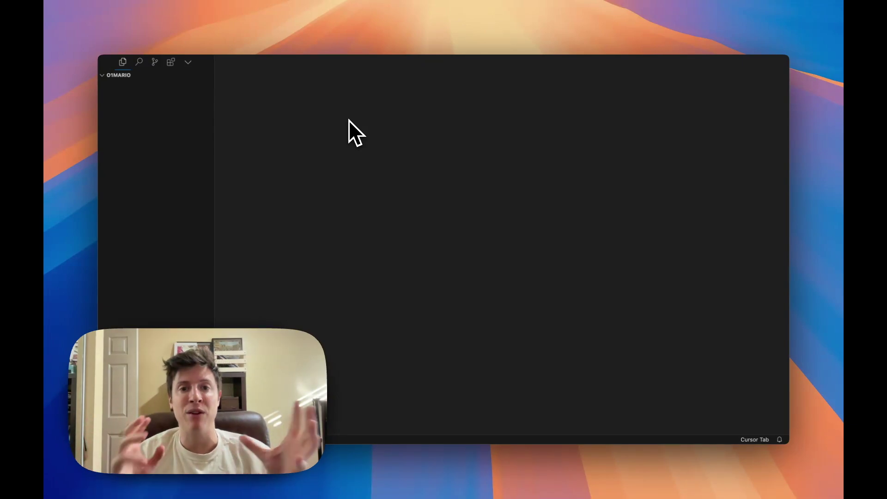
{"action": "double_click", "coordinate": [163, 121]}
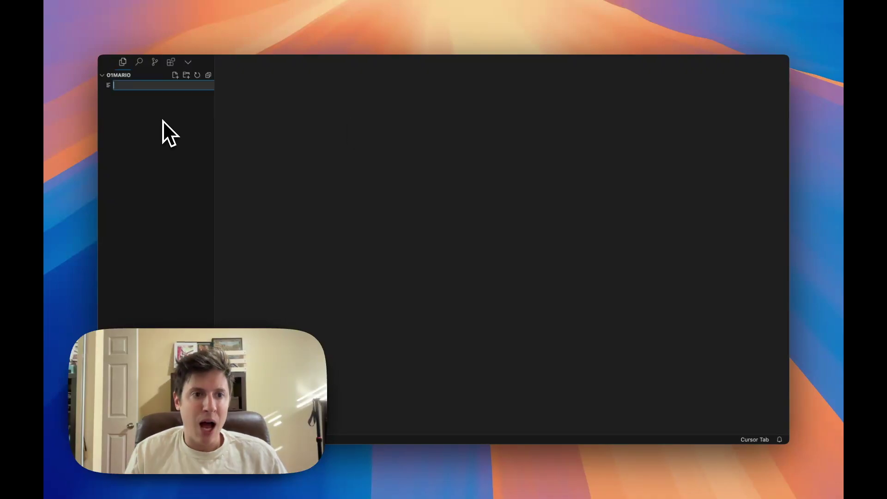
{"action": "type", "text": "mari"}
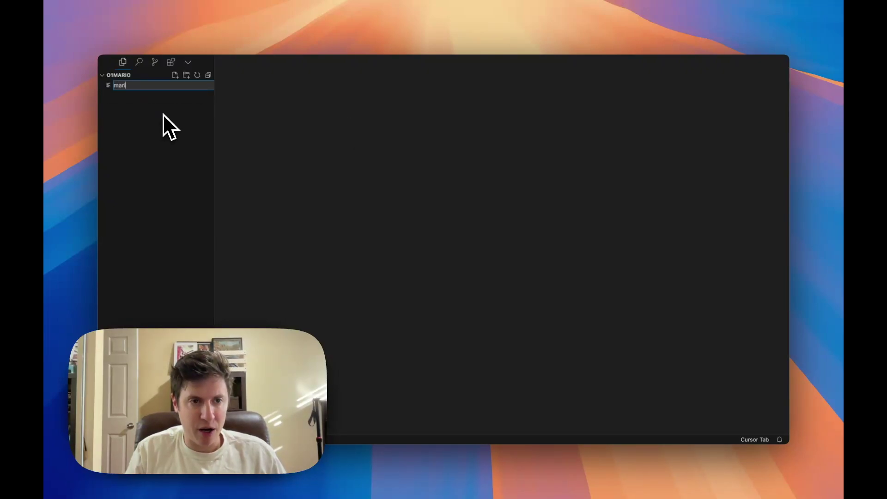
{"action": "type", "text": "o.py"}
{"action": "key", "text": "Return"}
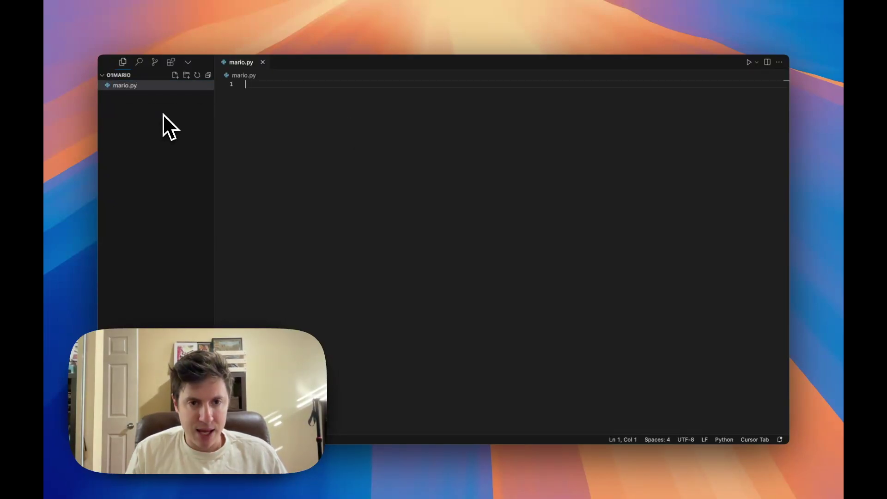
Step: Paste the 342-line Pygame platformer script into mario.py and look it over
{"action": "key", "text": "super+v"}
{"action": "scroll", "coordinate": [373, 173], "scroll_direction": "up", "scroll_amount": 2}
{"action": "scroll", "coordinate": [373, 172], "scroll_direction": "down", "scroll_amount": 5}
{"action": "scroll", "coordinate": [372, 173], "scroll_direction": "up", "scroll_amount": 15}
{"action": "scroll", "coordinate": [373, 172], "scroll_direction": "up", "scroll_amount": 20}
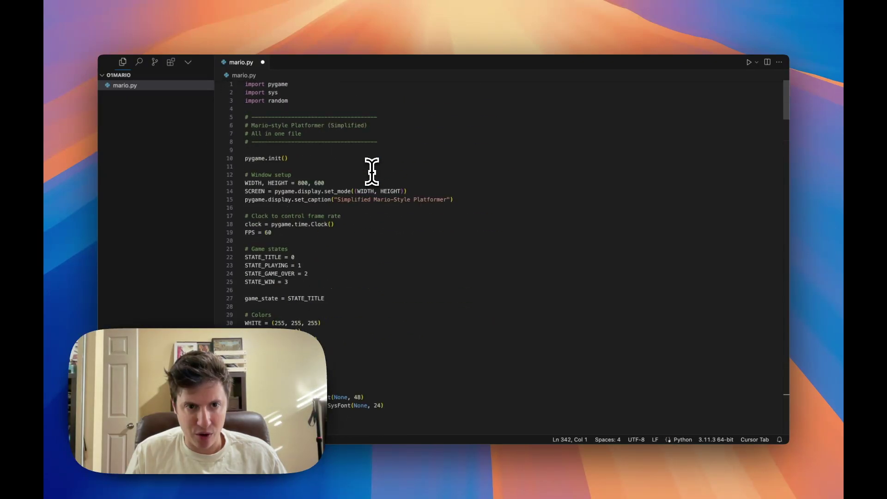
{"action": "scroll", "coordinate": [372, 172], "scroll_direction": "down", "scroll_amount": 20}
{"action": "scroll", "coordinate": [373, 185], "scroll_direction": "up", "scroll_amount": 20}
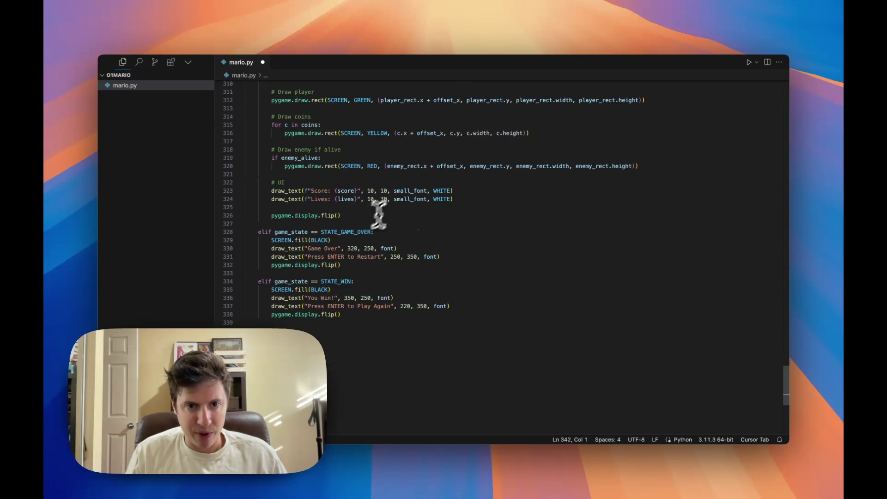
{"action": "left_click", "coordinate": [405, 199]}
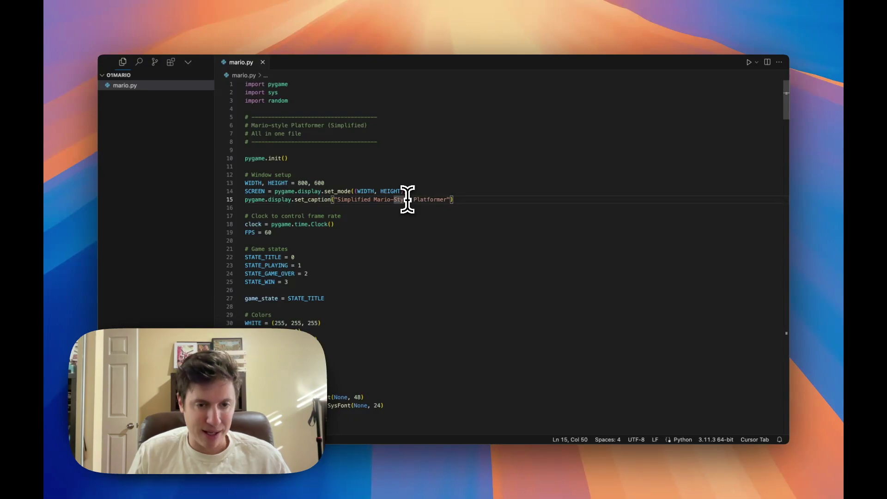
Step: Run mario.py in the terminal, retrying as 'python3 mario.py' after 'python' fails
{"action": "key", "text": "ctrl+grave"}
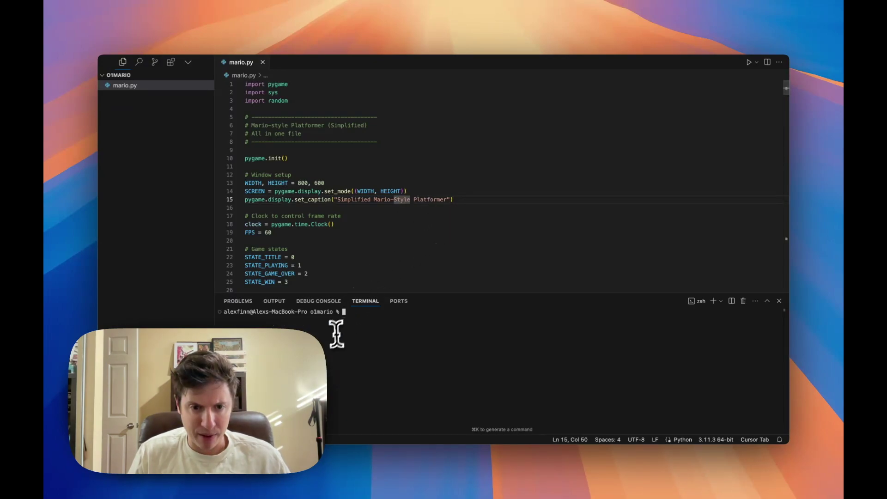
{"action": "key", "text": "super+k"}
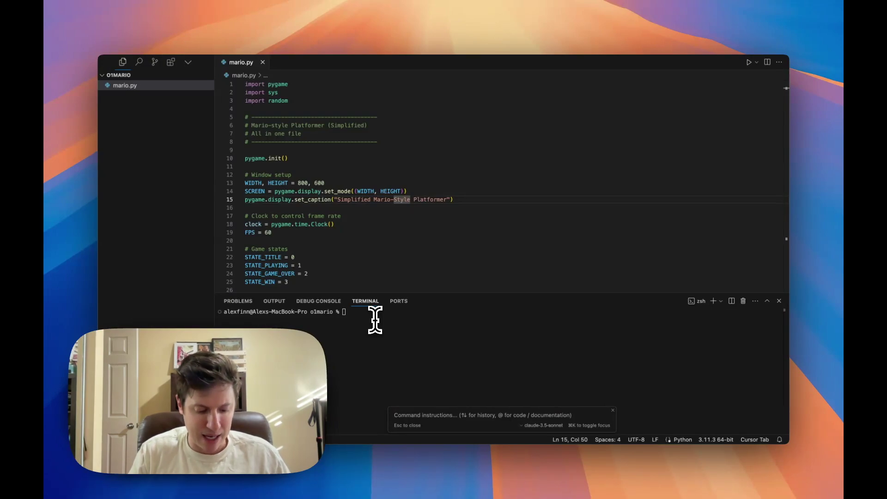
{"action": "type", "text": "run ma"}
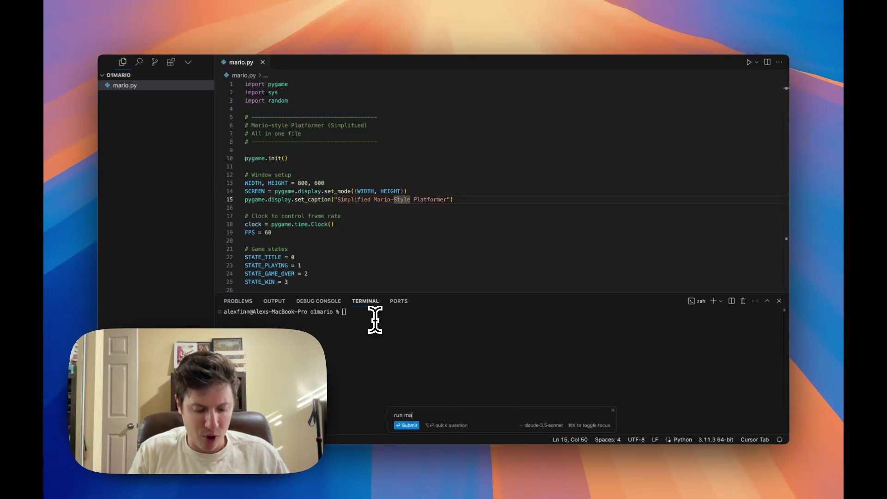
{"action": "type", "text": "rio.py"}
{"action": "key", "text": "Return"}
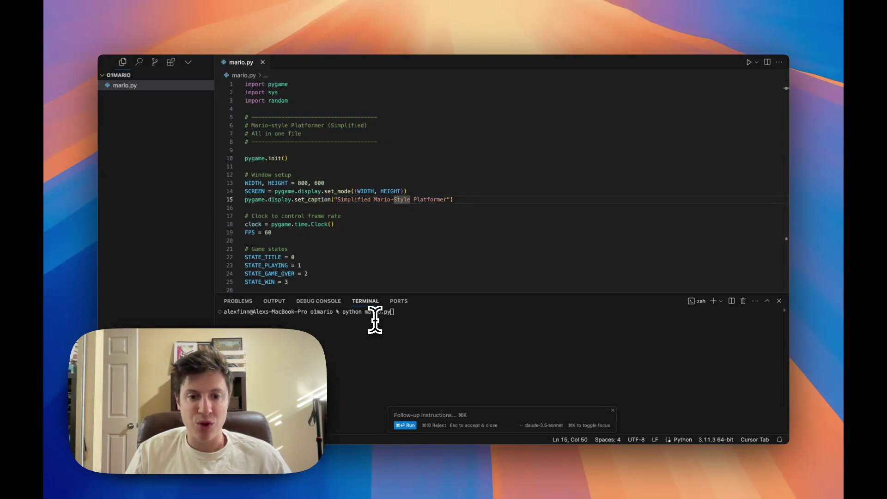
{"action": "key", "text": "Escape"}
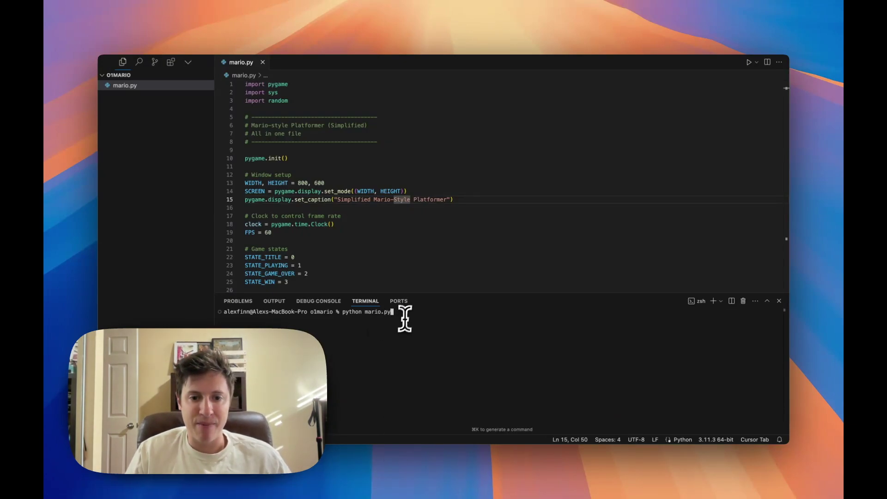
{"action": "key", "text": "Return"}
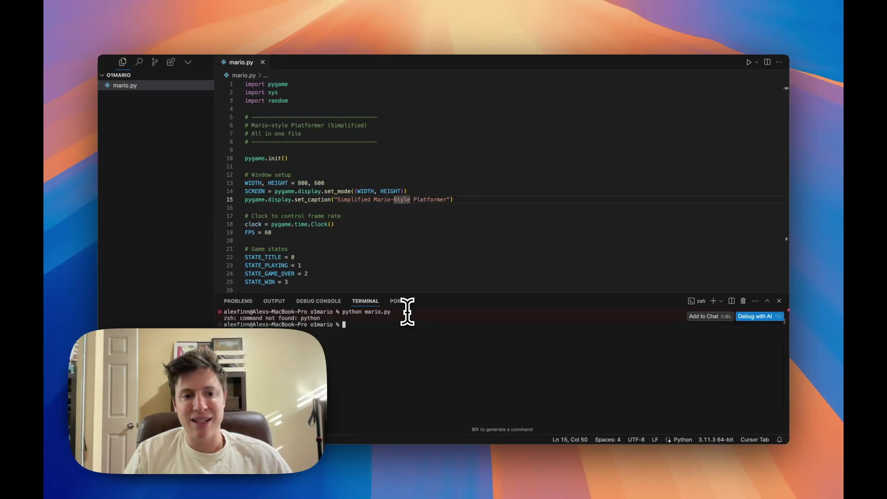
{"action": "type", "text": "python3 mario.py"}
{"action": "key", "text": "Return"}
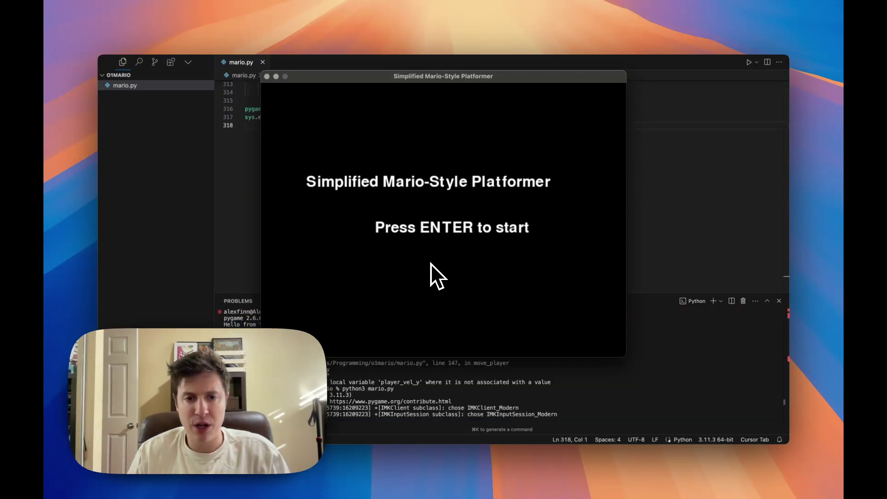
Step: Start the game from the title screen and run right, jumping to grab the first coins
{"action": "key", "text": "Return"}
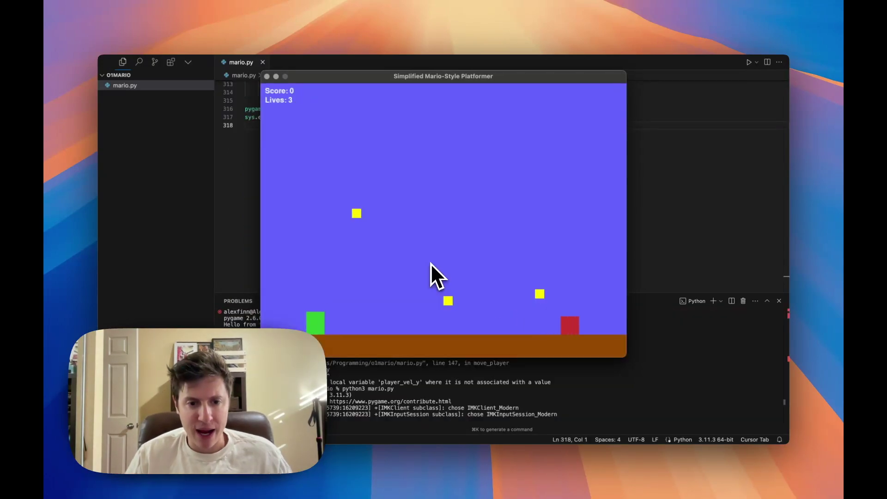
{"action": "key", "text": "Left"}
{"action": "key", "text": "Right"}
{"action": "key", "text": "space"}
{"action": "key", "text": "Right"}
{"action": "key", "text": "Right"}
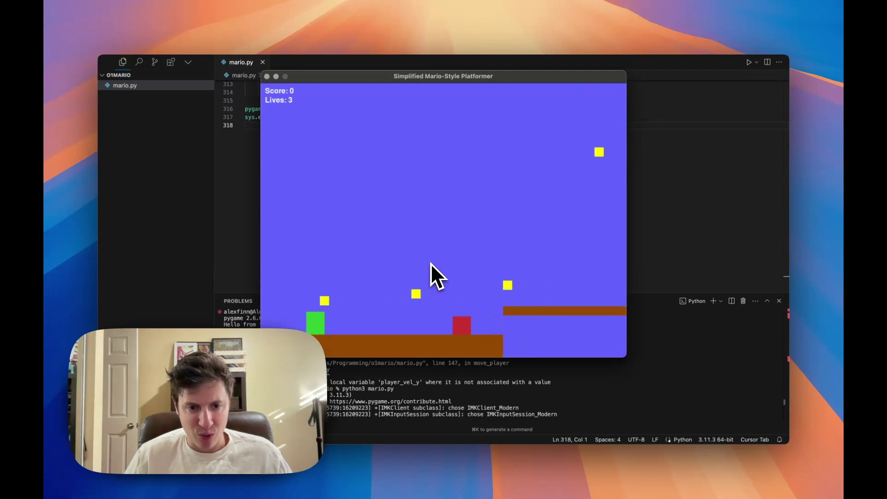
{"action": "key", "text": "space"}
{"action": "key", "text": "Left"}
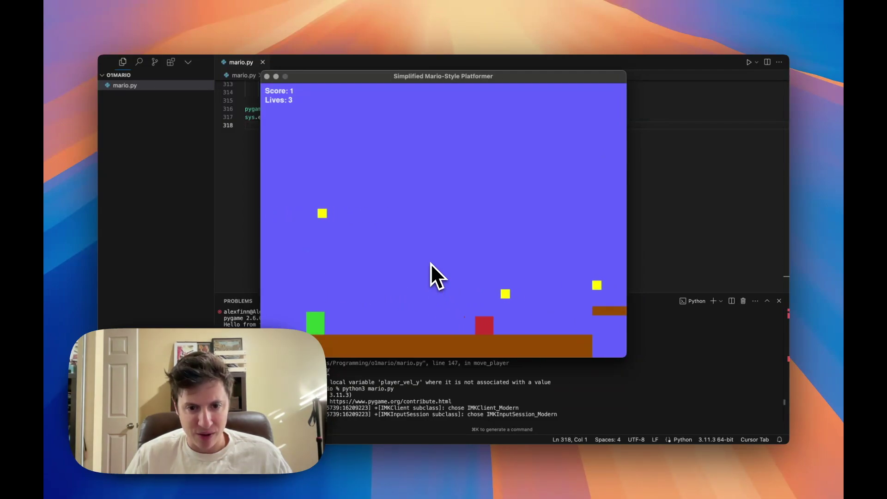
{"action": "key", "text": "Right"}
{"action": "key", "text": "Left"}
{"action": "key", "text": "Left"}
{"action": "key", "text": "Right"}
{"action": "key", "text": "space"}
{"action": "key", "text": "Left"}
{"action": "key", "text": "Right"}
{"action": "key", "text": "Right"}
{"action": "key", "text": "space"}
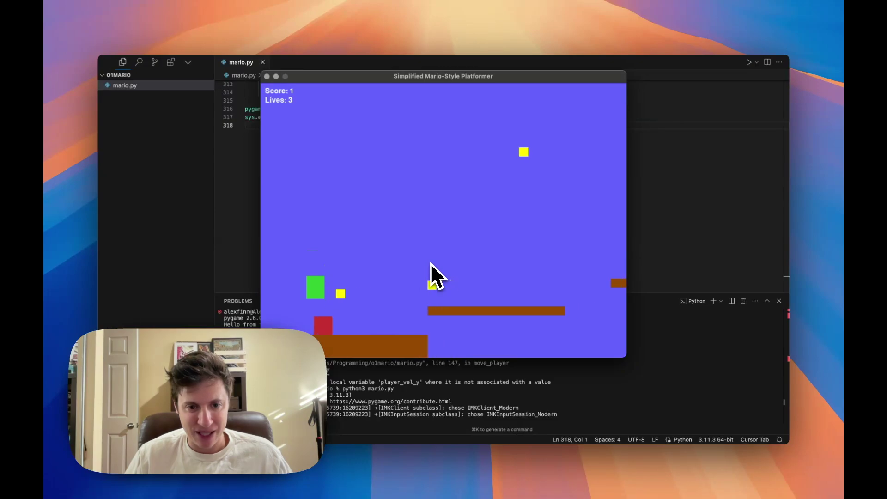
{"action": "key", "text": "space"}
{"action": "key", "text": "Right"}
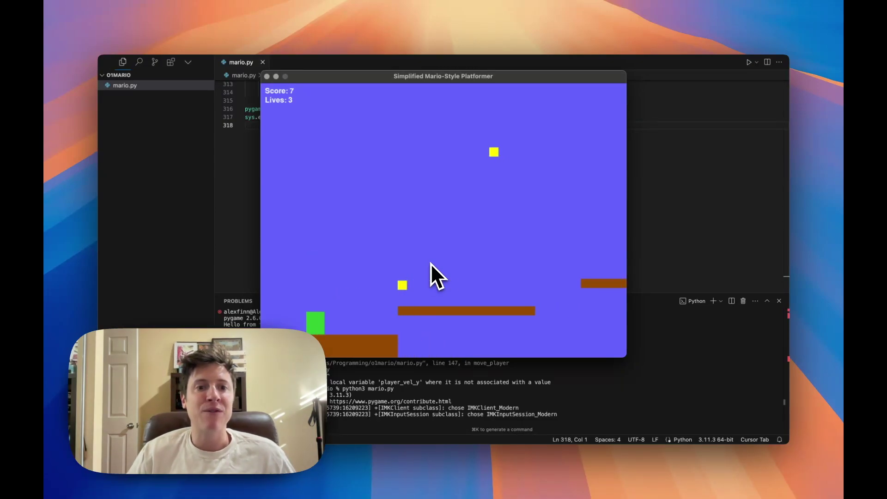
Step: Jump onto the higher platforms collecting coins until the score reaches 10
{"action": "key", "text": "Right"}
{"action": "key", "text": "space"}
{"action": "key", "text": "Right"}
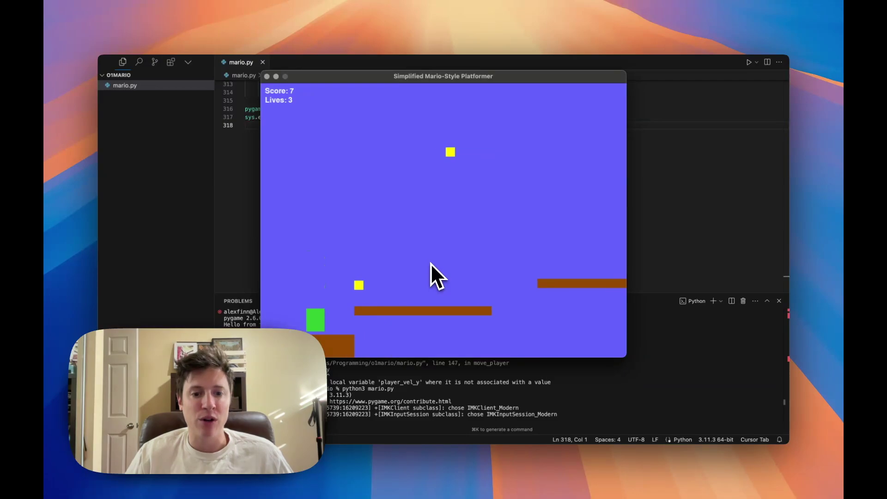
{"action": "key", "text": "space"}
{"action": "key", "text": "Right"}
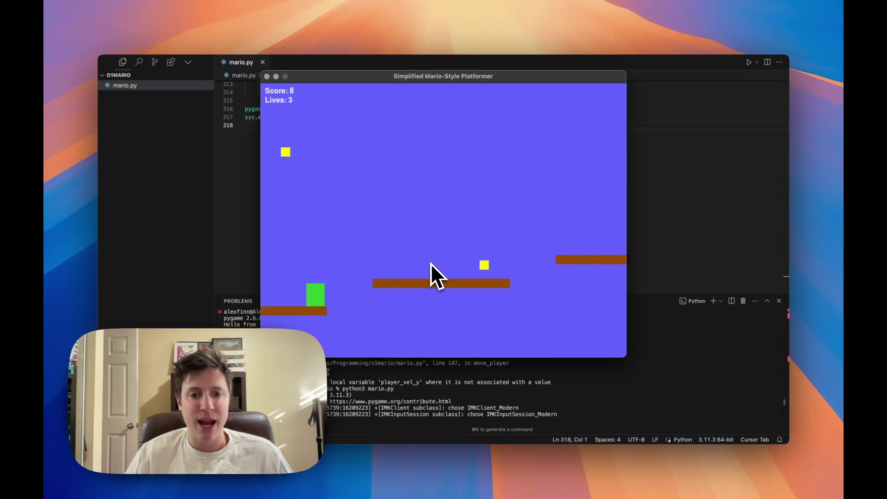
{"action": "key", "text": "space"}
{"action": "key", "text": "space"}
{"action": "key", "text": "Right"}
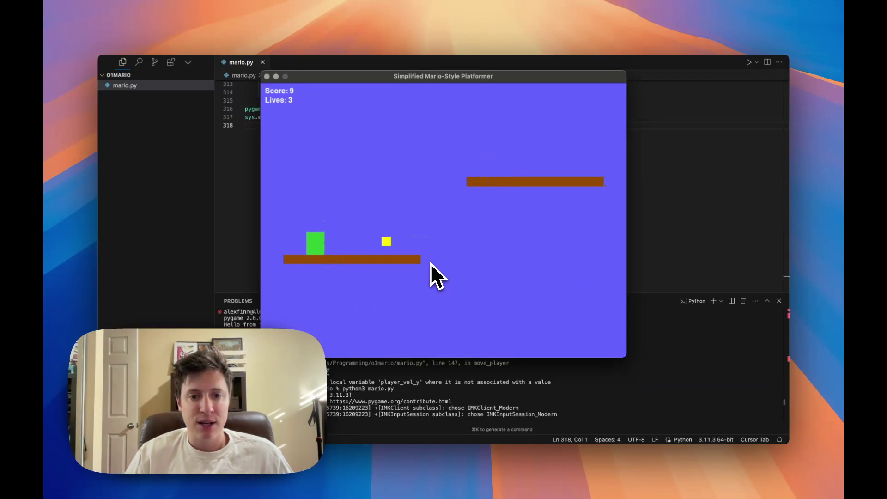
{"action": "key", "text": "Left"}
{"action": "key", "text": "Right"}
{"action": "key", "text": "Right"}
{"action": "key", "text": "Left"}
{"action": "key", "text": "Right"}
{"action": "key", "text": "space"}
{"action": "key", "text": "Right"}
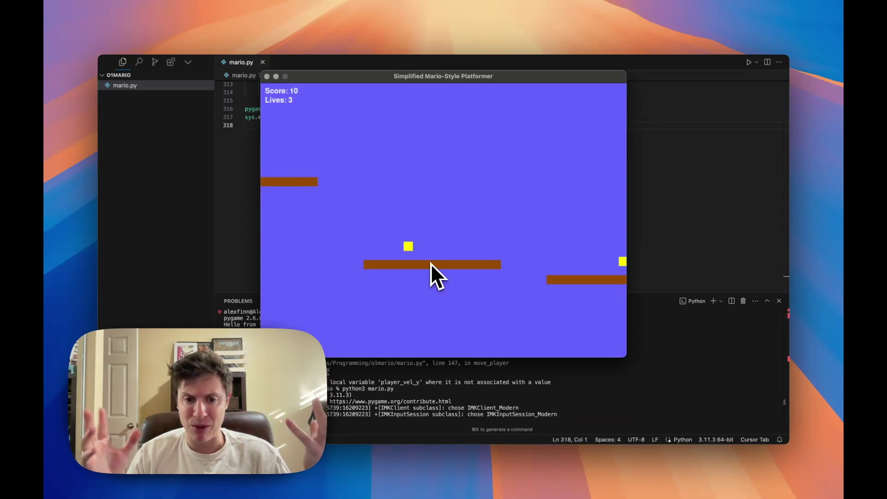
Step: Keep running right through the platformer level
{"action": "key", "text": "Right"}
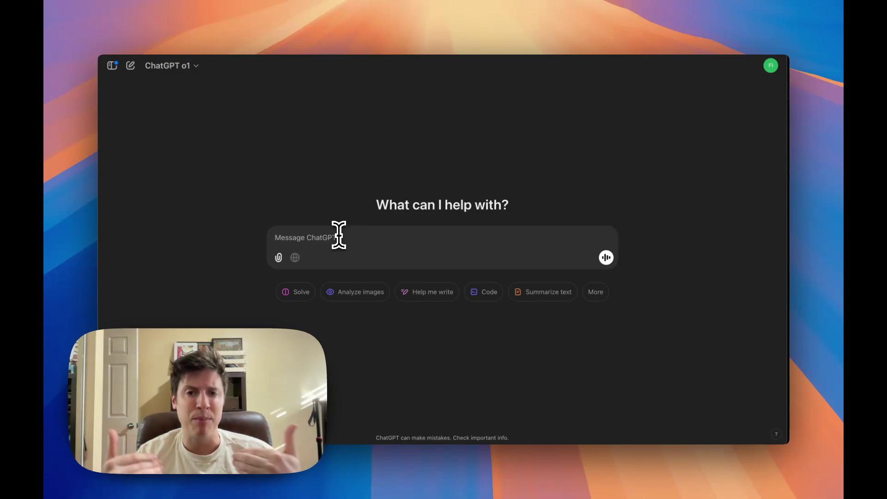
Step: Paste the AI content creation app marketing-plan and roadmap prompt and send it to o1
{"action": "type", "text": "Come up with entire marketing plan for my new AI content creation app:  I'm building a AI content creation app. It will allow users to input tweets and other pieces of content and repurpose that content into blog posts, newsletters, and video scripts. Please create for me an entire marketing plan as well as release road map."}
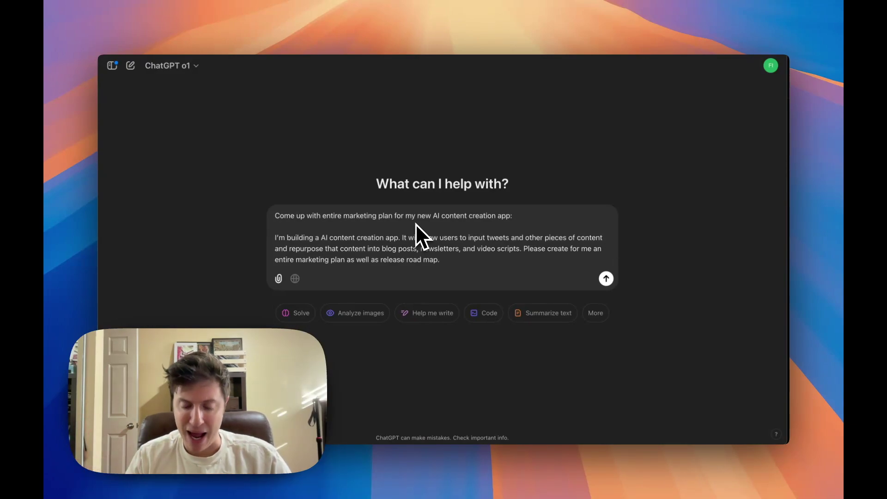
{"action": "key", "text": "Return"}
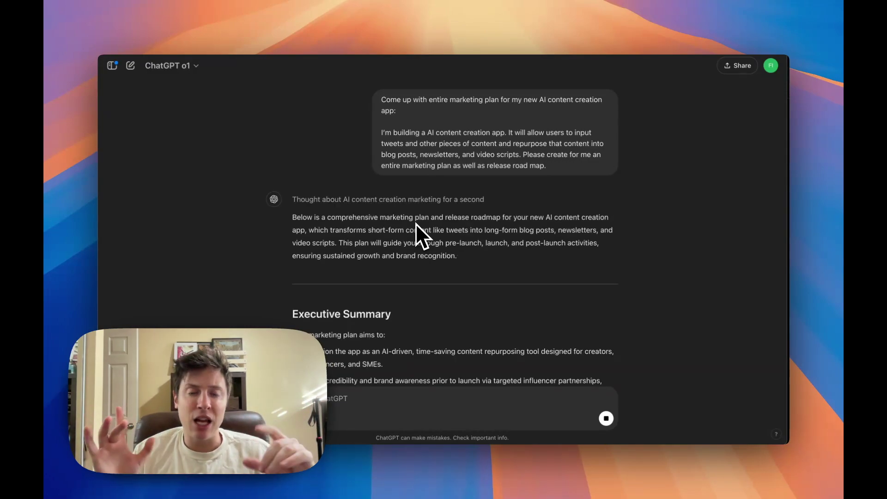
Step: Scroll down to follow the streaming plan through the five-phase roadmap and Budgeting Overview
{"action": "scroll", "coordinate": [415, 223], "scroll_direction": "down", "scroll_amount": 6}
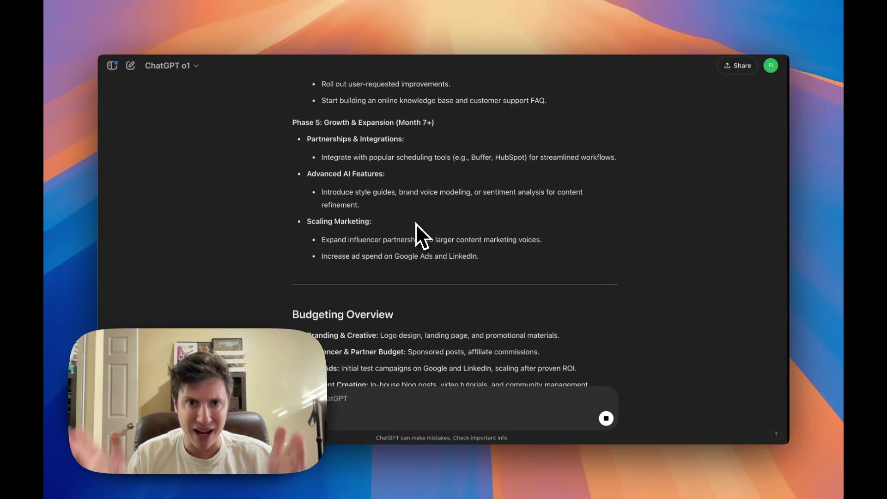
Step: Scroll back up to the Executive Summary and Market & Competitive Analysis sections
{"action": "scroll", "coordinate": [513, 175], "scroll_direction": "up", "scroll_amount": 20}
{"action": "scroll", "coordinate": [514, 176], "scroll_direction": "up", "scroll_amount": 20}
{"action": "scroll", "coordinate": [514, 174], "scroll_direction": "up", "scroll_amount": 20}
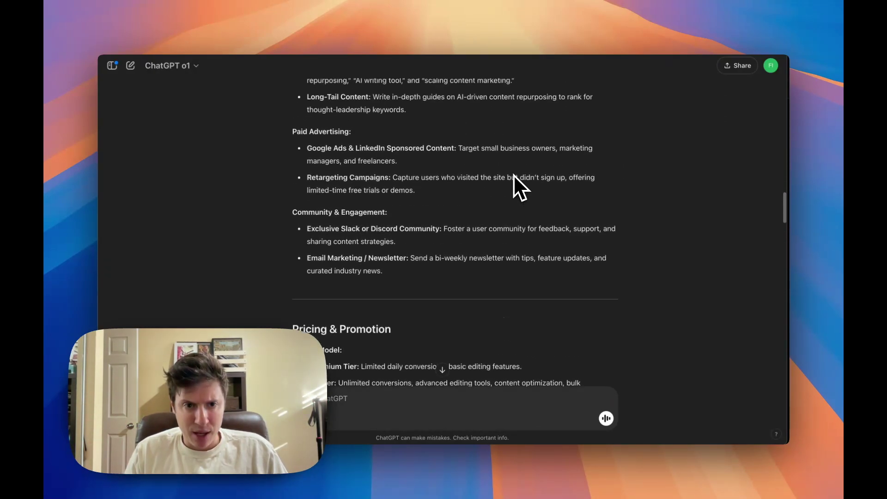
{"action": "scroll", "coordinate": [514, 175], "scroll_direction": "up", "scroll_amount": 12}
{"action": "scroll", "coordinate": [514, 176], "scroll_direction": "up", "scroll_amount": 15}
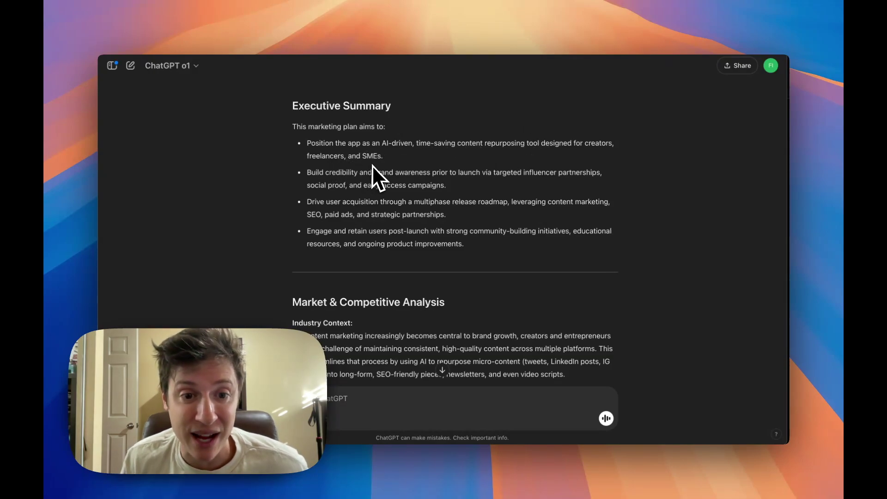
{"action": "scroll", "coordinate": [372, 176], "scroll_direction": "down", "scroll_amount": 4}
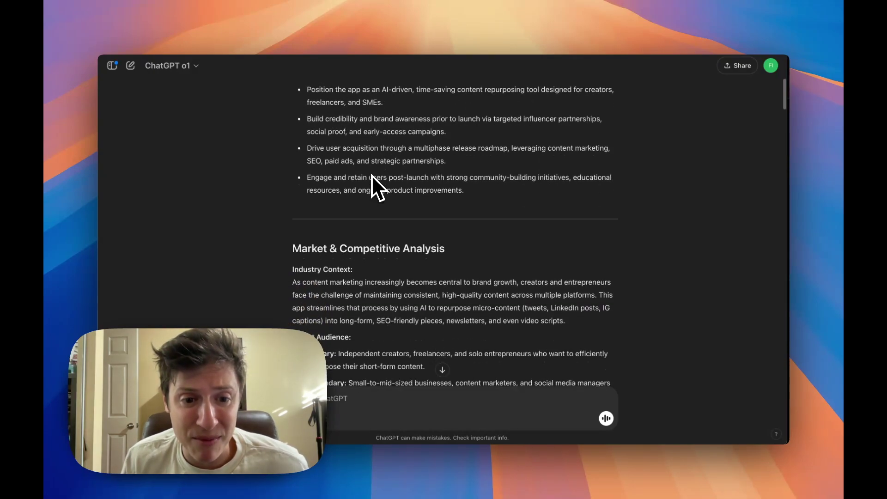
{"action": "scroll", "coordinate": [372, 175], "scroll_direction": "up", "scroll_amount": 5}
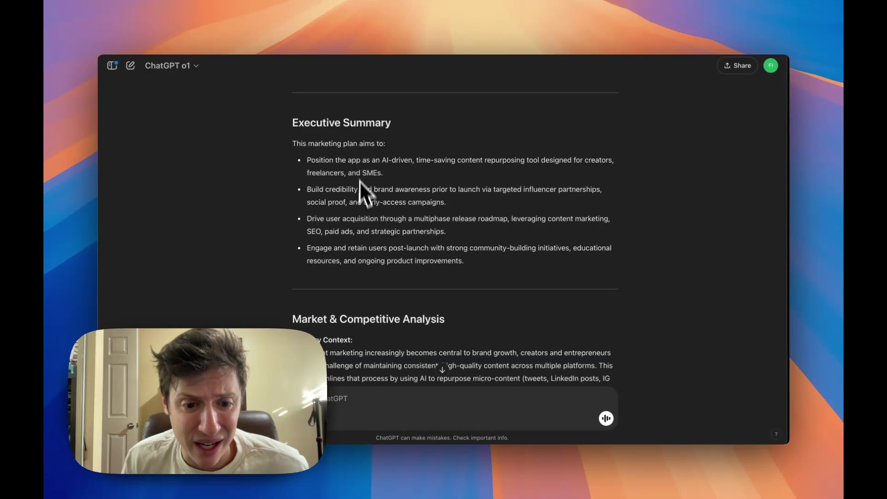
{"action": "scroll", "coordinate": [362, 203], "scroll_direction": "down", "scroll_amount": 10}
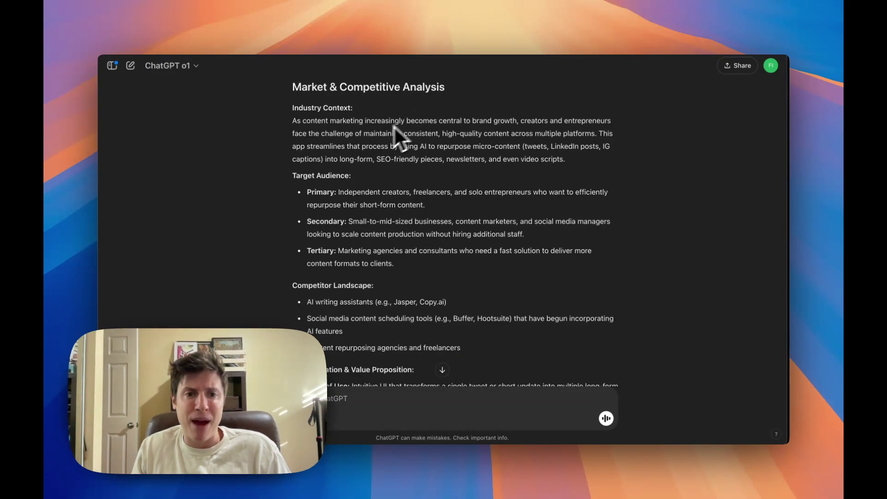
{"action": "left_click_drag", "start_coordinate": [311, 121], "coordinate": [375, 121]}
{"action": "left_click_drag", "start_coordinate": [357, 192], "coordinate": [476, 192]}
{"action": "scroll", "coordinate": [457, 192], "scroll_direction": "down", "scroll_amount": 5}
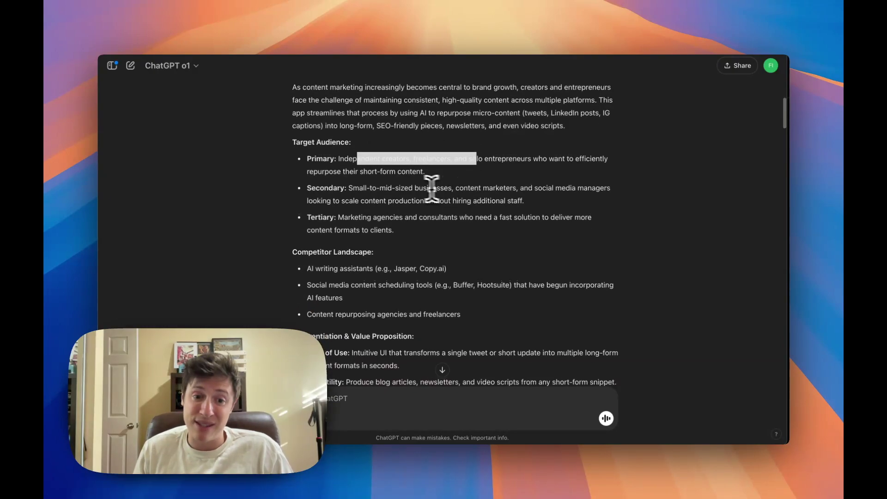
{"action": "scroll", "coordinate": [413, 186], "scroll_direction": "down", "scroll_amount": 2}
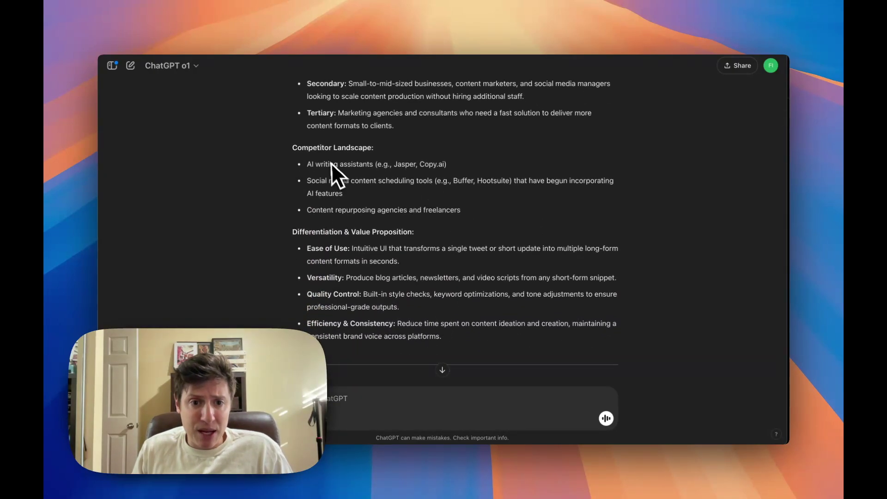
{"action": "left_click_drag", "start_coordinate": [330, 164], "coordinate": [438, 164]}
{"action": "left_click", "coordinate": [416, 164]}
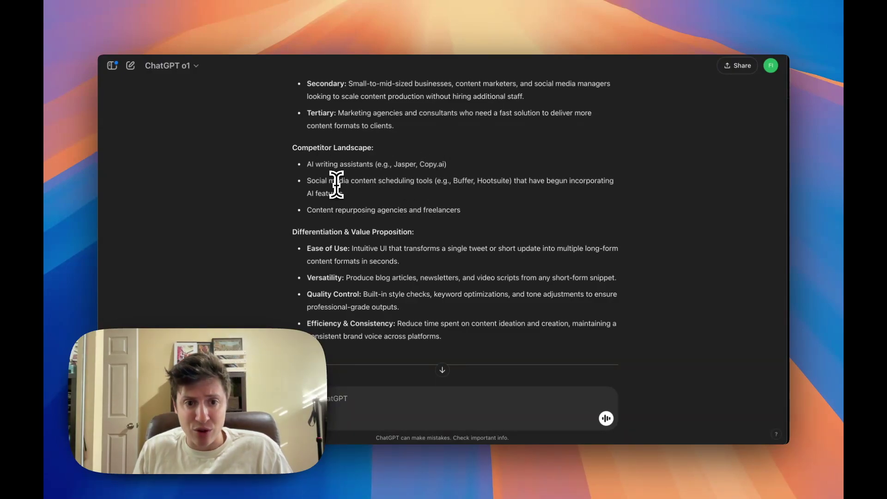
{"action": "left_click_drag", "start_coordinate": [372, 180], "coordinate": [414, 181]}
{"action": "left_click", "coordinate": [491, 182]}
{"action": "scroll", "coordinate": [434, 192], "scroll_direction": "down", "scroll_amount": 1}
{"action": "scroll", "coordinate": [397, 171], "scroll_direction": "down", "scroll_amount": 4}
{"action": "scroll", "coordinate": [362, 148], "scroll_direction": "down", "scroll_amount": 5}
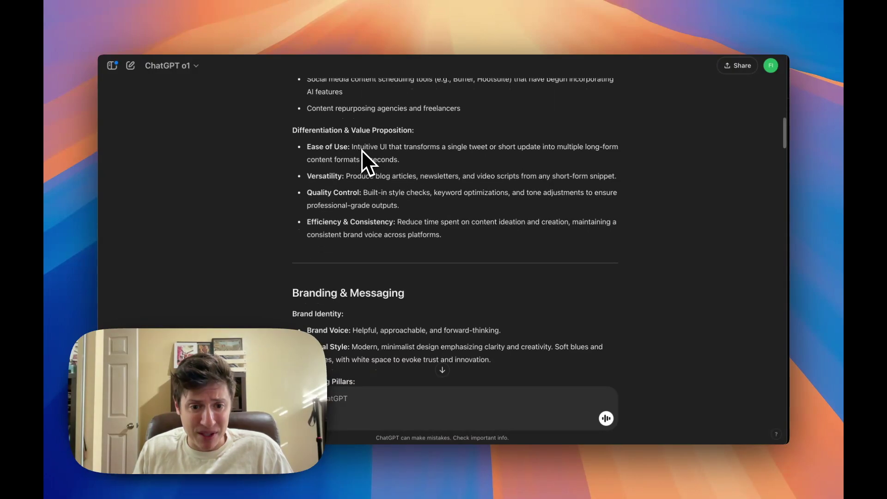
{"action": "scroll", "coordinate": [361, 151], "scroll_direction": "down", "scroll_amount": 7}
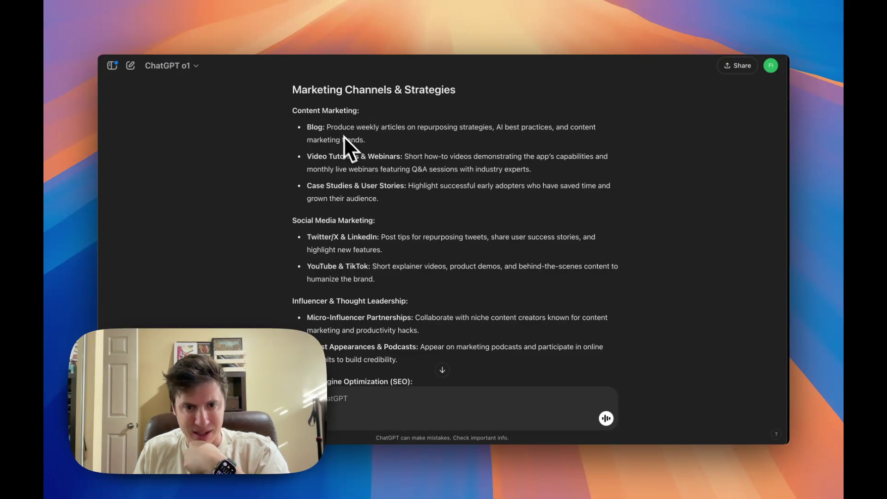
{"action": "scroll", "coordinate": [368, 177], "scroll_direction": "down", "scroll_amount": 4}
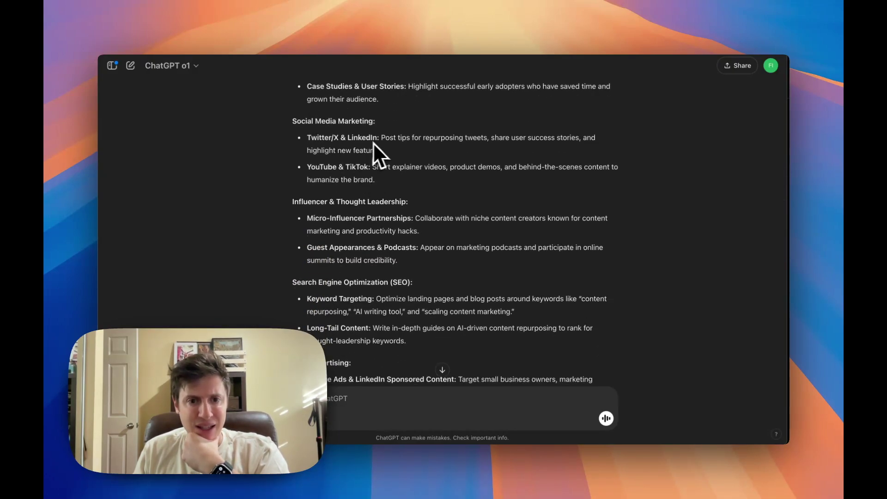
{"action": "scroll", "coordinate": [400, 160], "scroll_direction": "down", "scroll_amount": 3}
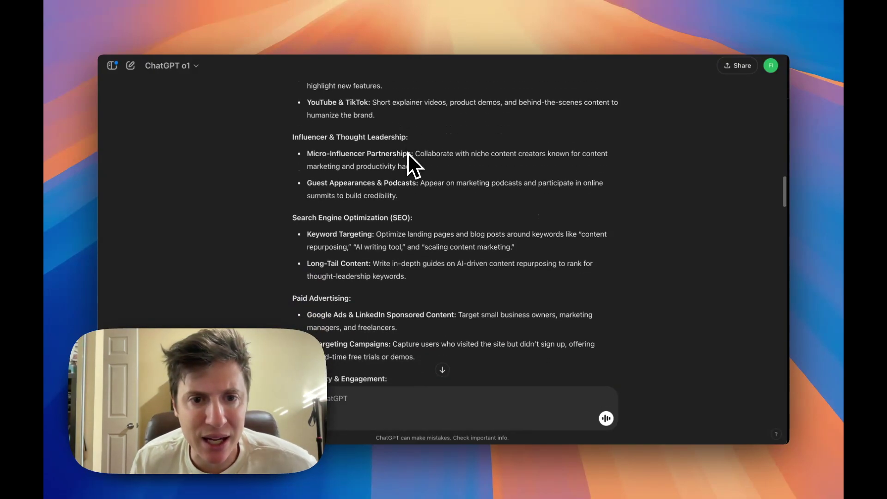
{"action": "scroll", "coordinate": [329, 232], "scroll_direction": "down", "scroll_amount": 3}
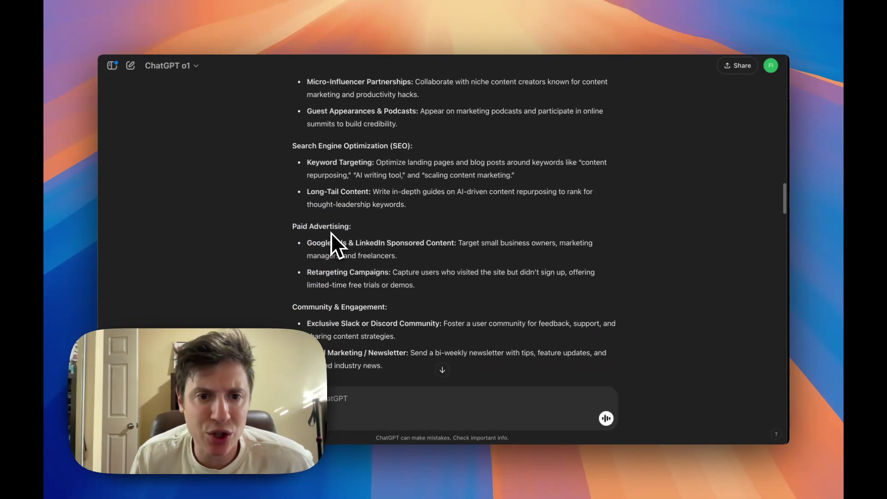
{"action": "scroll", "coordinate": [342, 233], "scroll_direction": "down", "scroll_amount": 10}
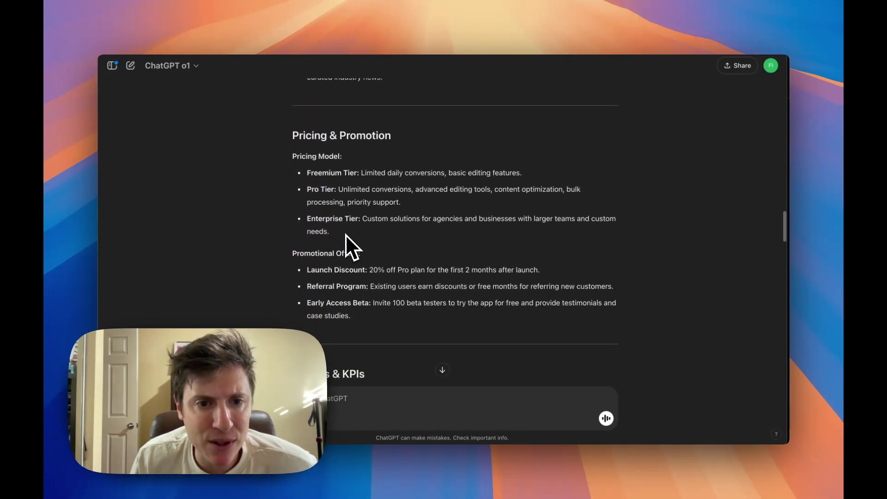
{"action": "scroll", "coordinate": [346, 234], "scroll_direction": "down", "scroll_amount": 3}
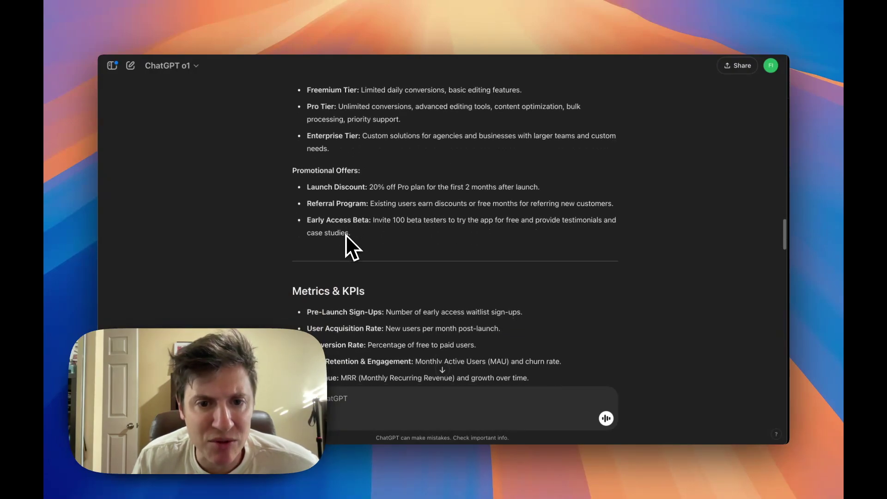
{"action": "scroll", "coordinate": [351, 226], "scroll_direction": "down", "scroll_amount": 5}
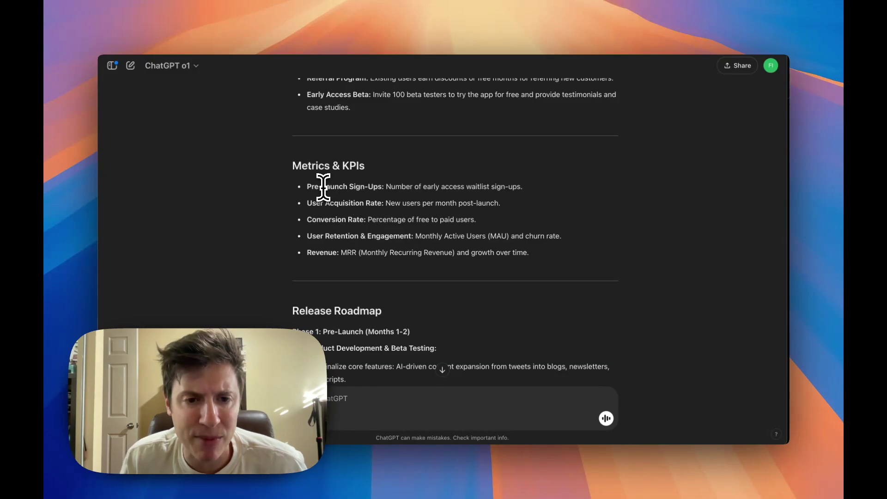
{"action": "left_click_drag", "start_coordinate": [322, 186], "coordinate": [384, 195]}
{"action": "left_click", "coordinate": [346, 210]}
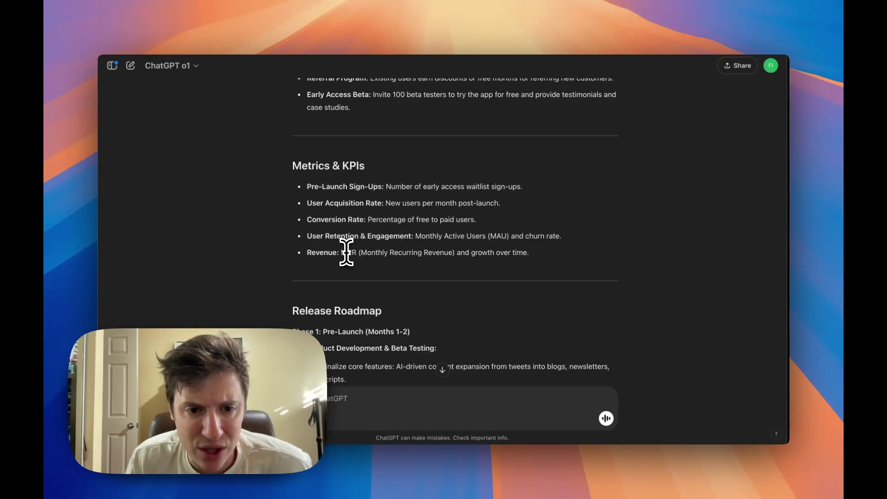
{"action": "scroll", "coordinate": [343, 253], "scroll_direction": "down", "scroll_amount": 5}
{"action": "scroll", "coordinate": [345, 253], "scroll_direction": "down", "scroll_amount": 4}
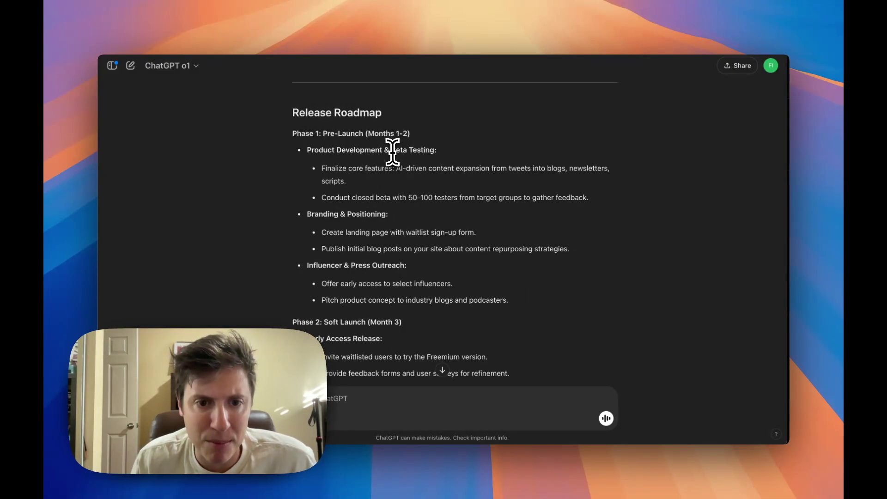
{"action": "scroll", "coordinate": [393, 150], "scroll_direction": "down", "scroll_amount": 2}
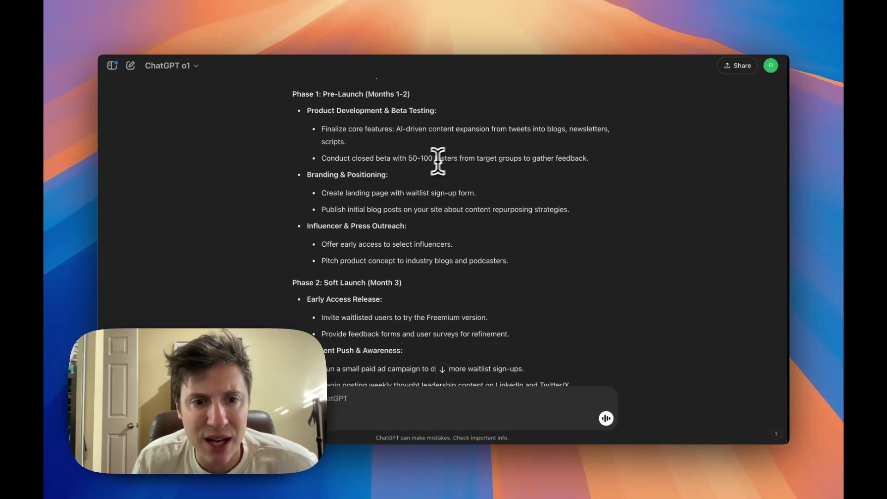
{"action": "scroll", "coordinate": [434, 161], "scroll_direction": "down", "scroll_amount": 3}
{"action": "scroll", "coordinate": [376, 143], "scroll_direction": "down", "scroll_amount": 10}
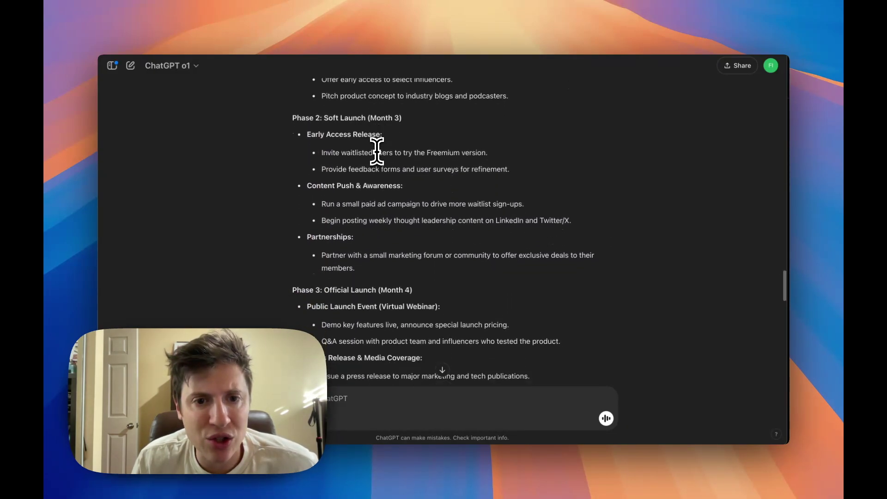
{"action": "scroll", "coordinate": [377, 151], "scroll_direction": "down", "scroll_amount": 9}
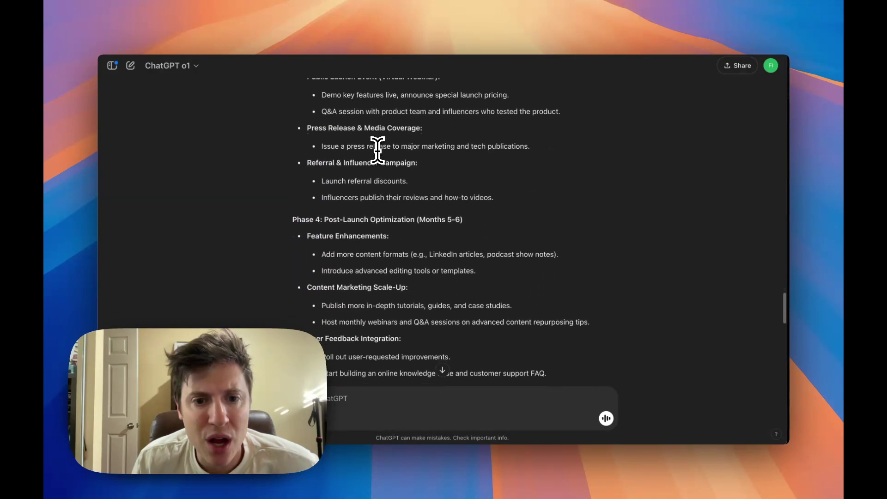
{"action": "scroll", "coordinate": [378, 150], "scroll_direction": "down", "scroll_amount": 1}
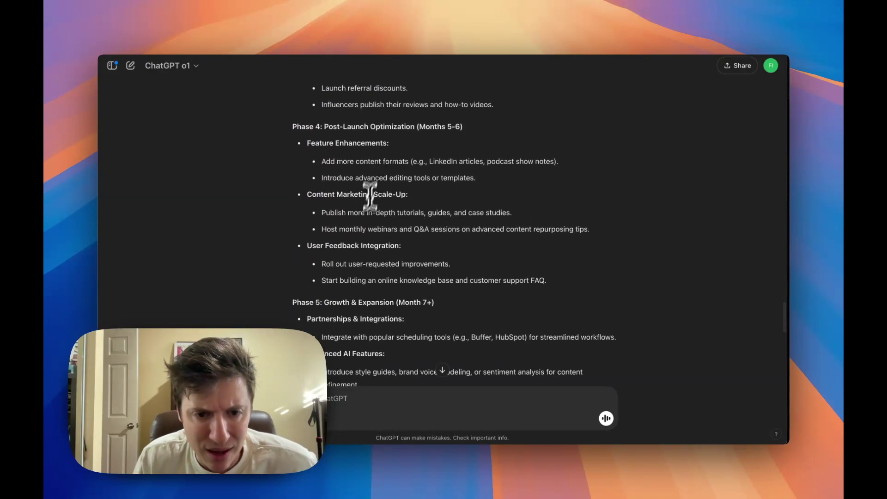
{"action": "scroll", "coordinate": [375, 208], "scroll_direction": "down", "scroll_amount": 6}
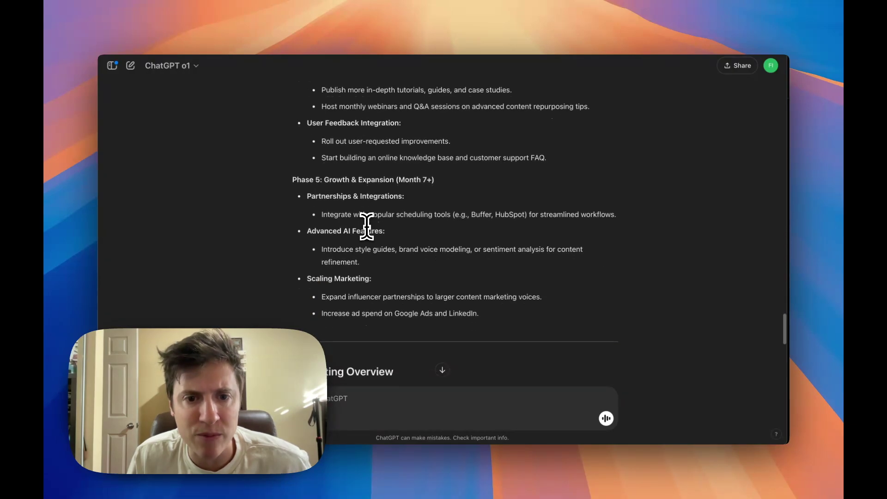
{"action": "scroll", "coordinate": [390, 215], "scroll_direction": "down", "scroll_amount": 14}
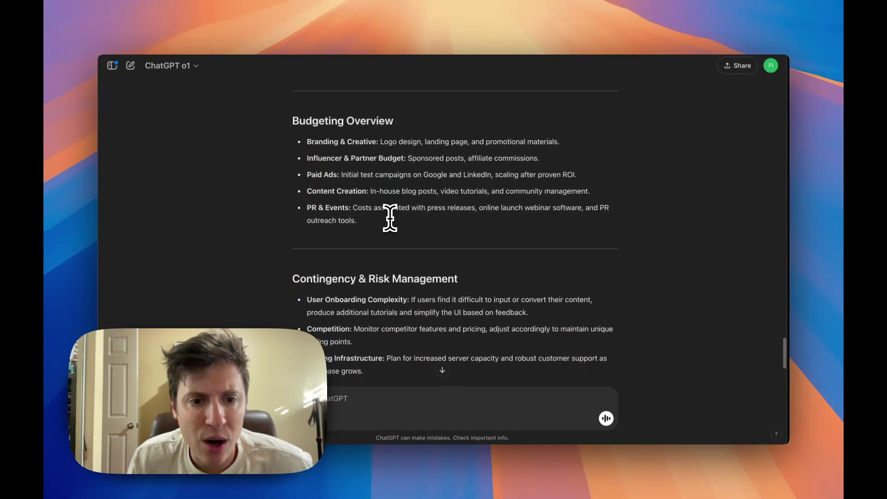
{"action": "scroll", "coordinate": [390, 216], "scroll_direction": "down", "scroll_amount": 1}
{"action": "scroll", "coordinate": [390, 217], "scroll_direction": "down", "scroll_amount": 5}
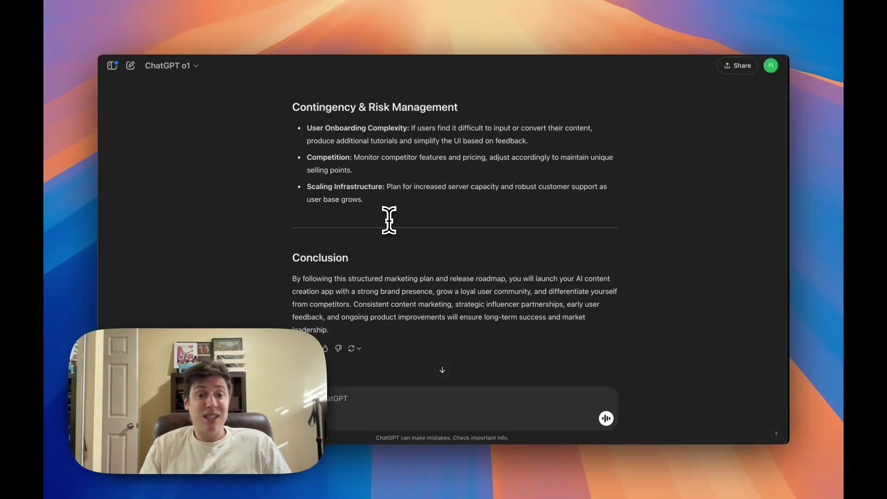
{"action": "scroll", "coordinate": [398, 224], "scroll_direction": "up", "scroll_amount": 10}
{"action": "scroll", "coordinate": [398, 224], "scroll_direction": "up", "scroll_amount": 20}
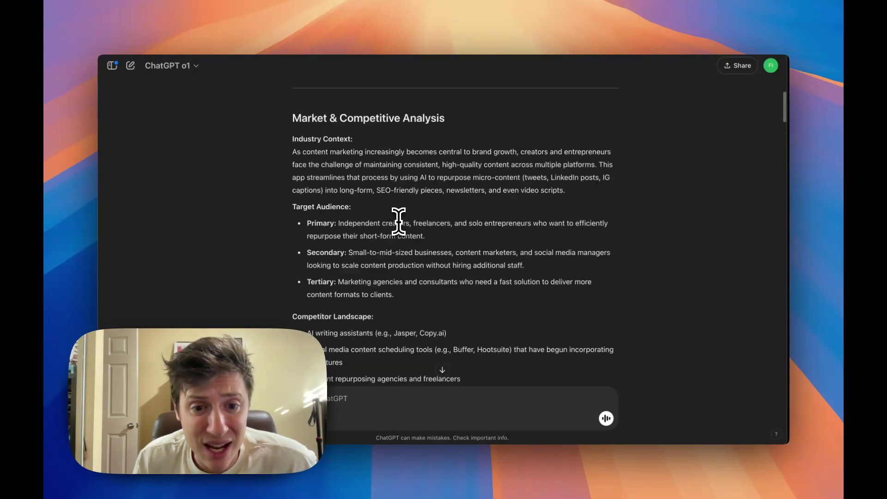